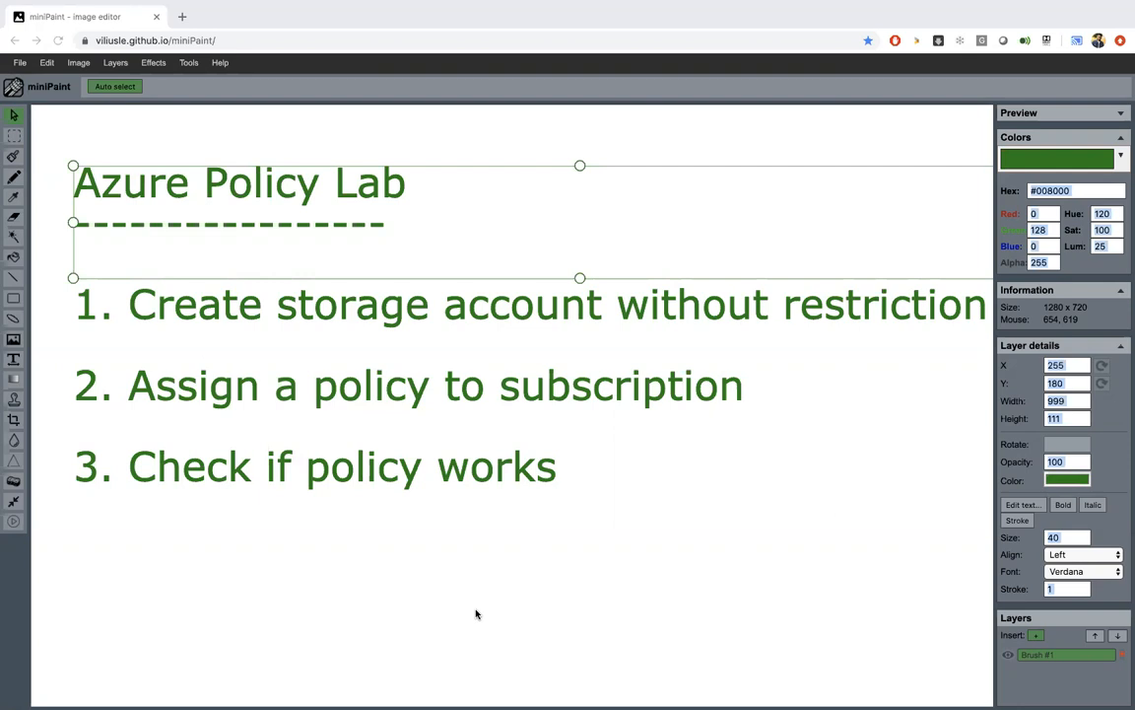
# Switch to the Azure portal, return to its home page, and search for "policy" to open the Policy service.
pyautogui.hotkey('ctrl', 'Left')
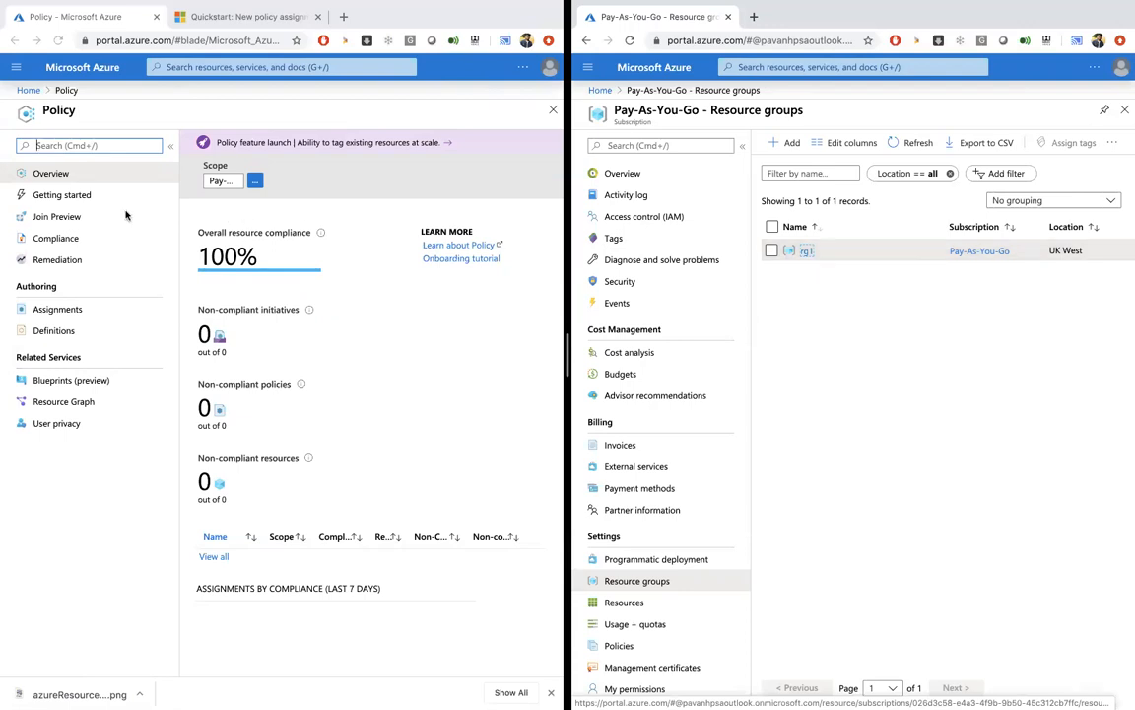
pyautogui.click(27, 93)
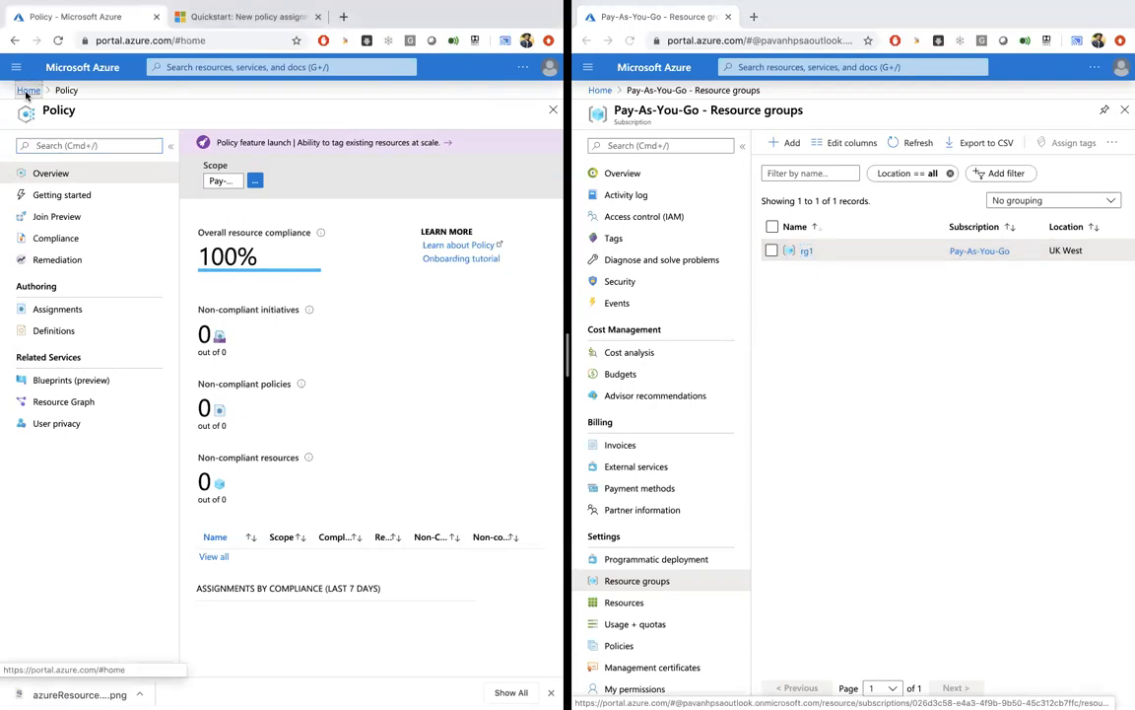
pyautogui.click(27, 92)
pyautogui.click(217, 67)
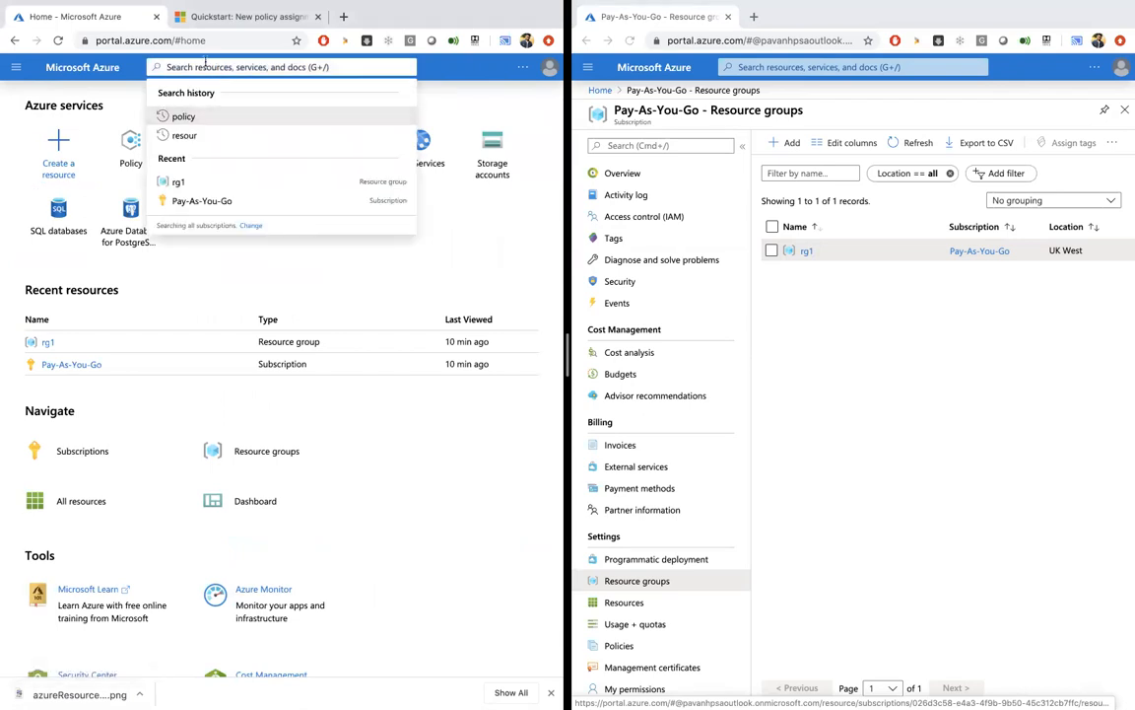
pyautogui.write('policy')
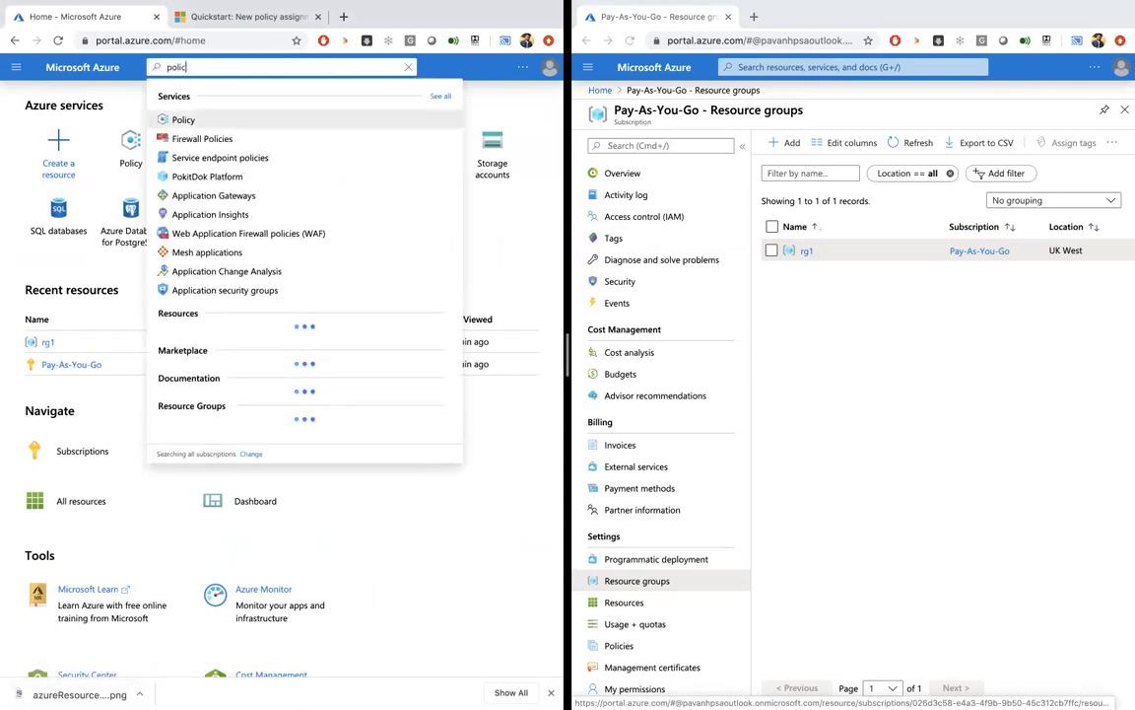
pyautogui.click(185, 119)
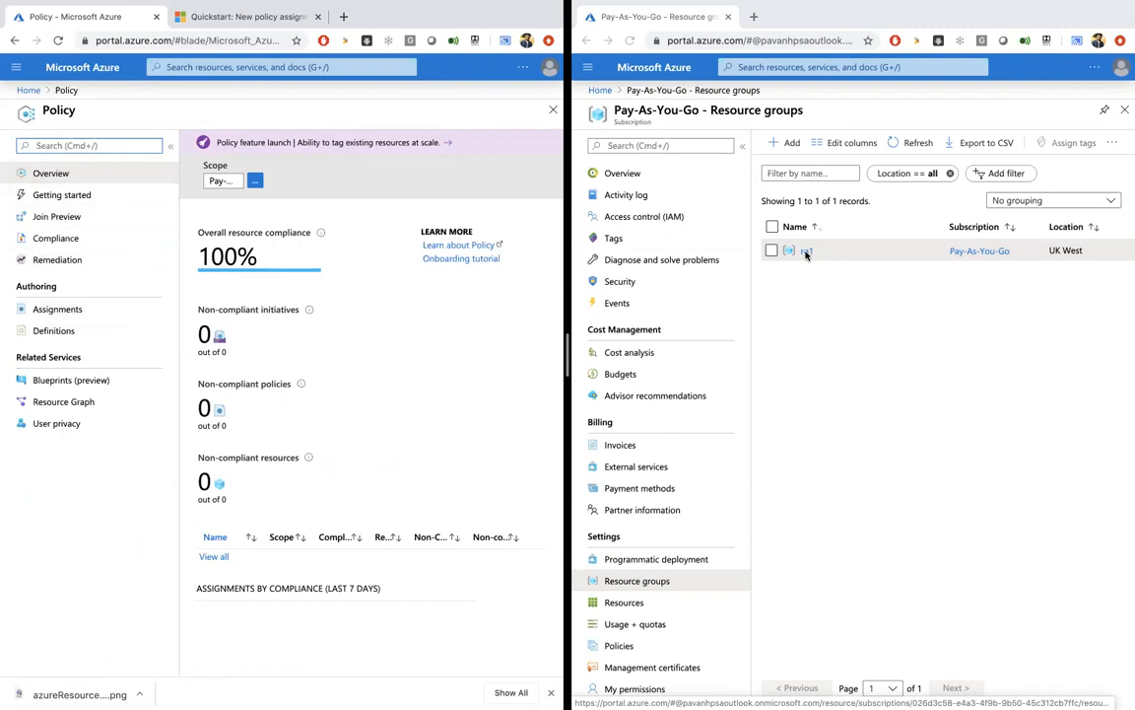
# From resource group rg1, find "Storage account - blob, file, table, queue" in the Marketplace and start creating it.
pyautogui.click(815, 283)
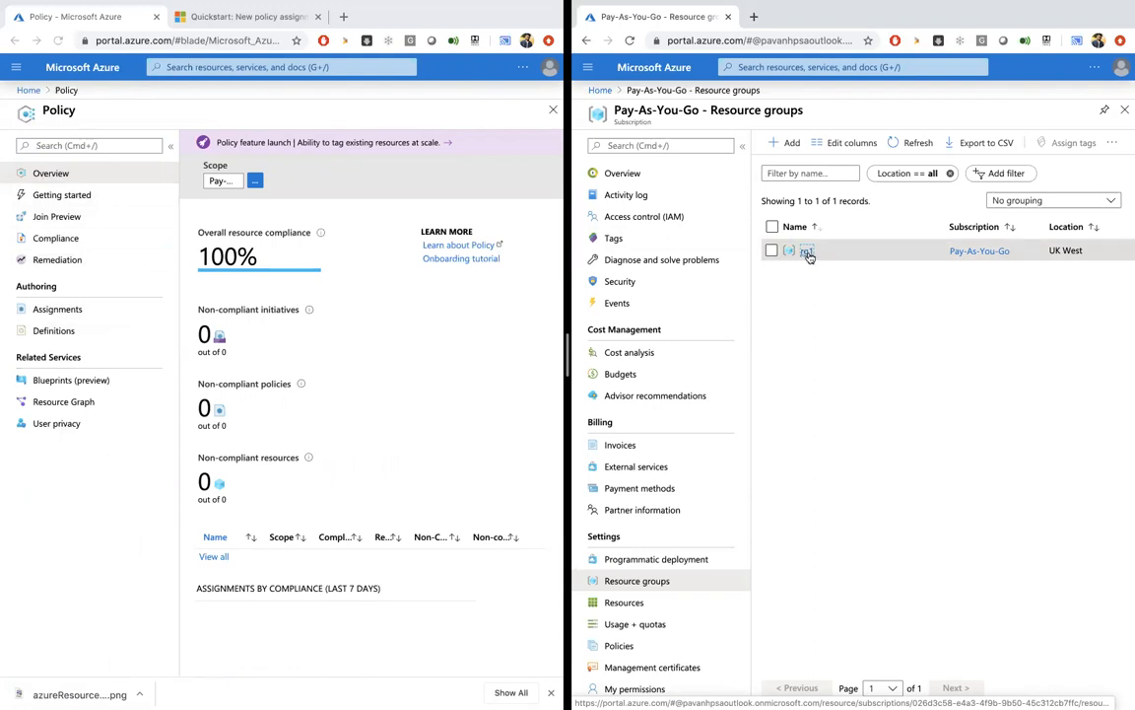
pyautogui.click(806, 253)
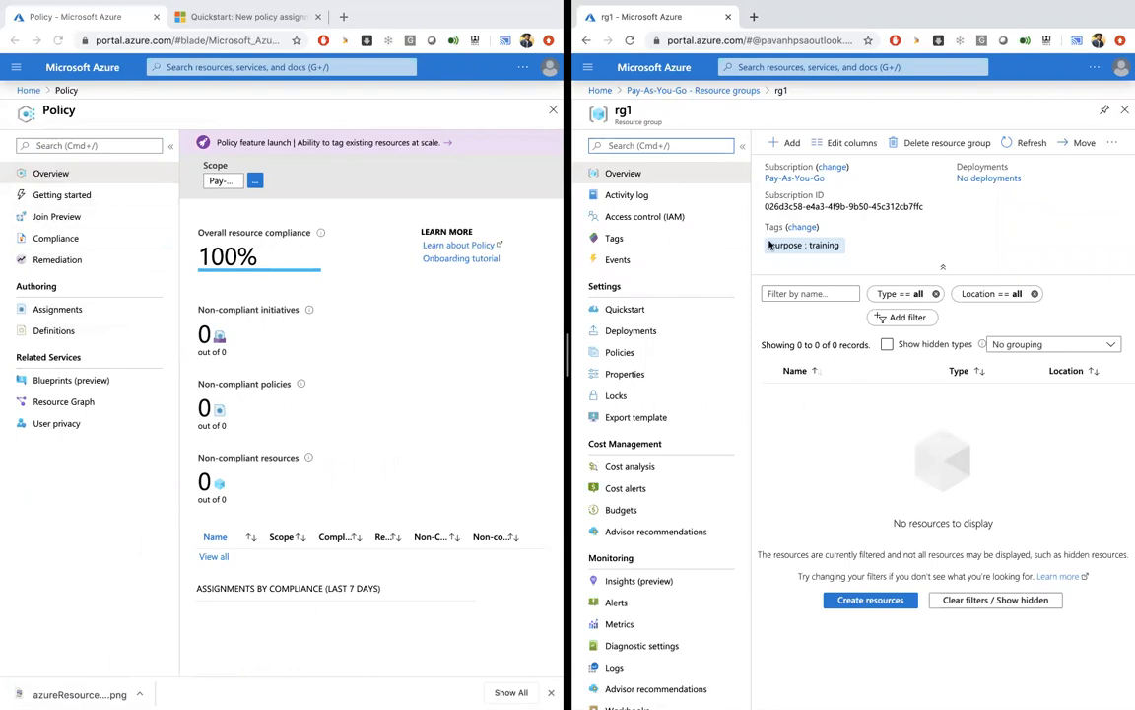
pyautogui.click(780, 144)
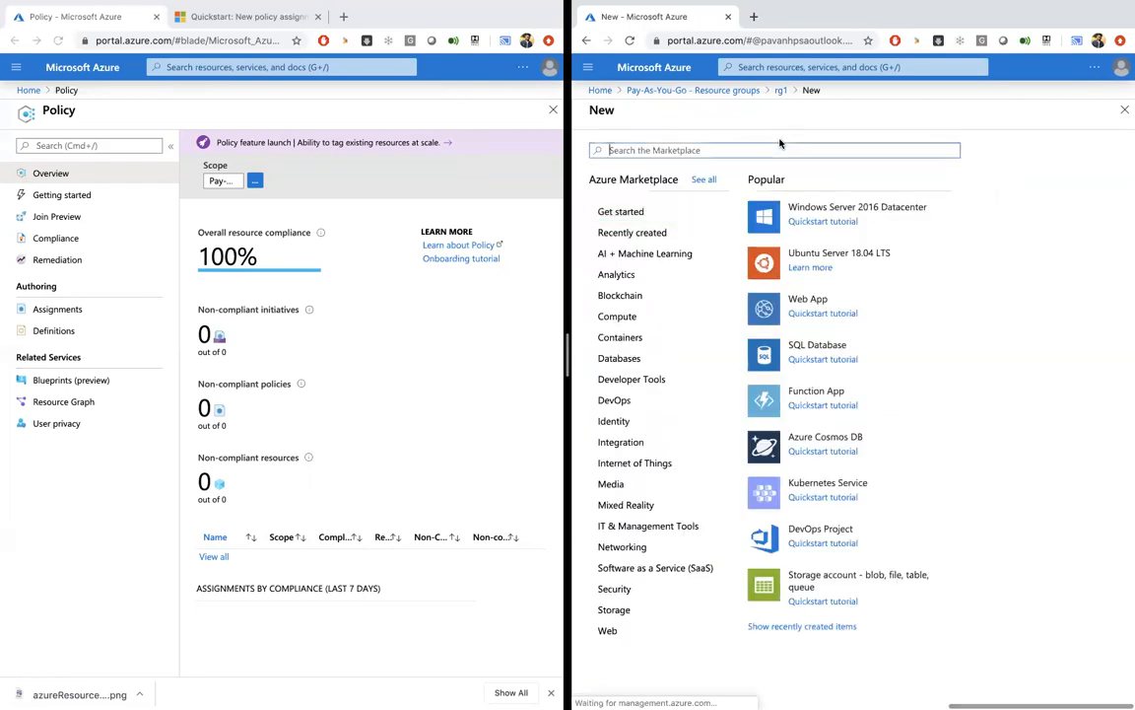
pyautogui.click(779, 91)
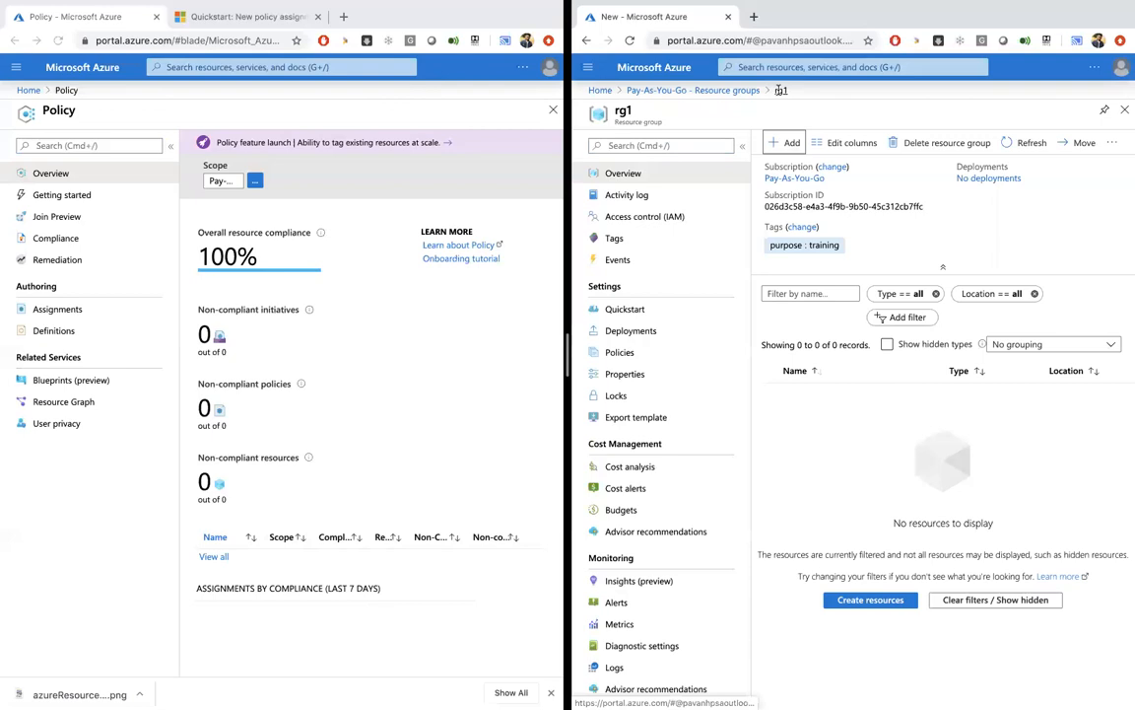
pyautogui.click(778, 145)
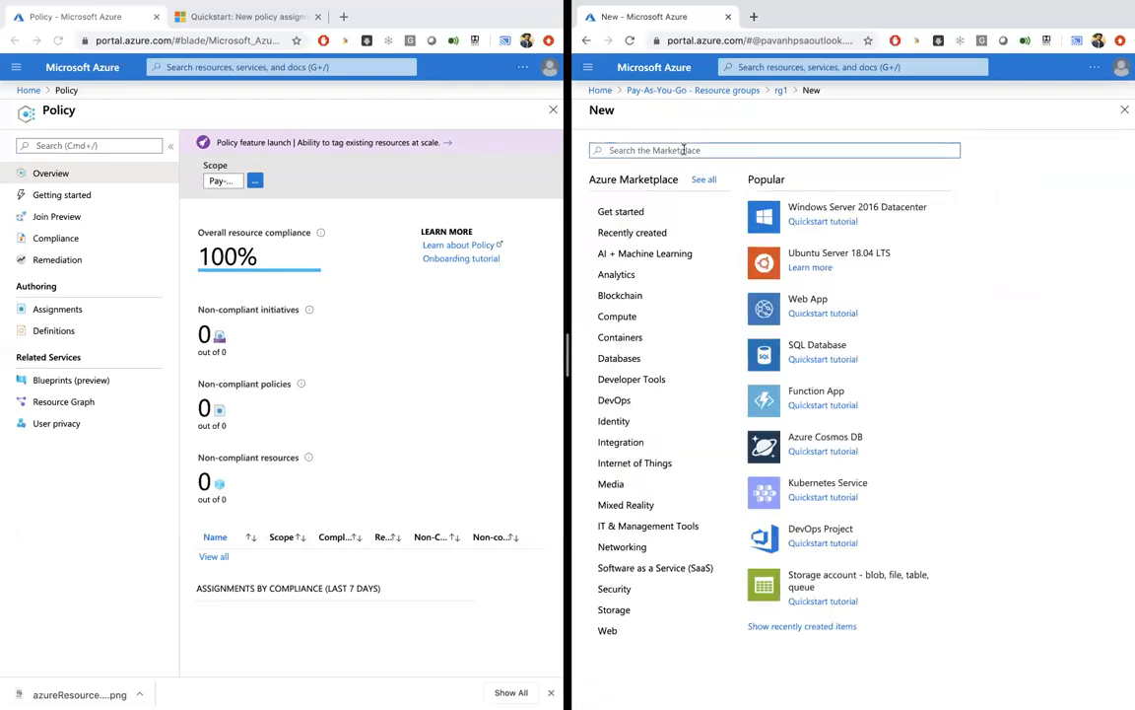
pyautogui.write('storage')
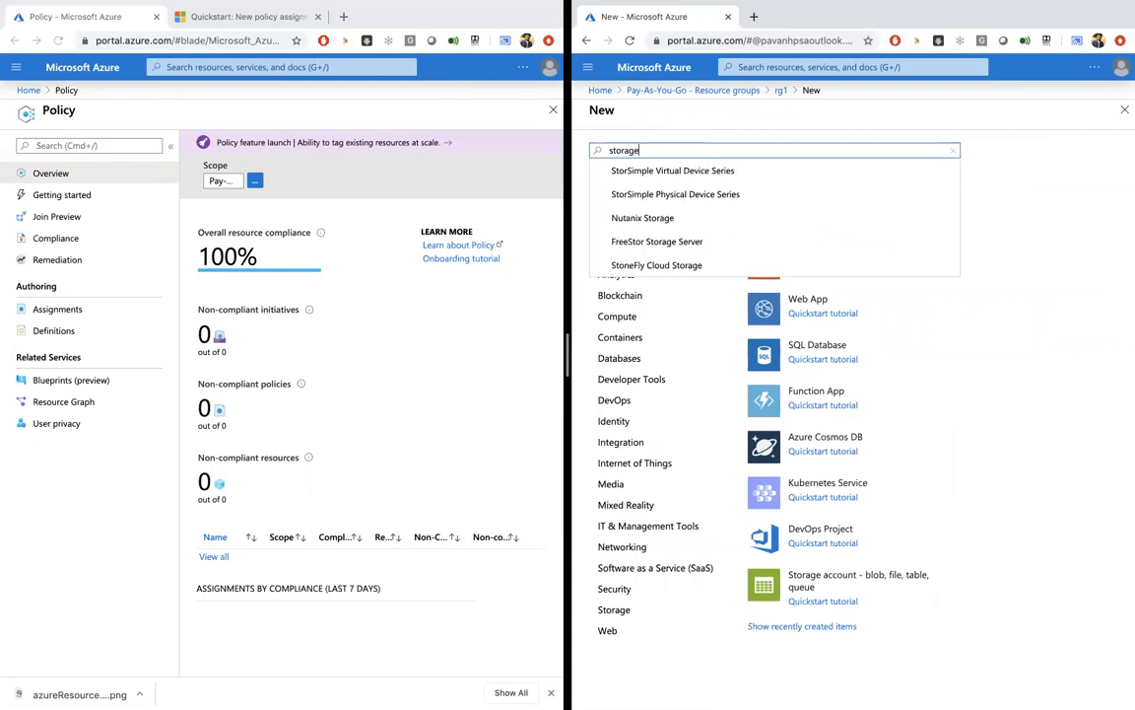
pyautogui.write(' account')
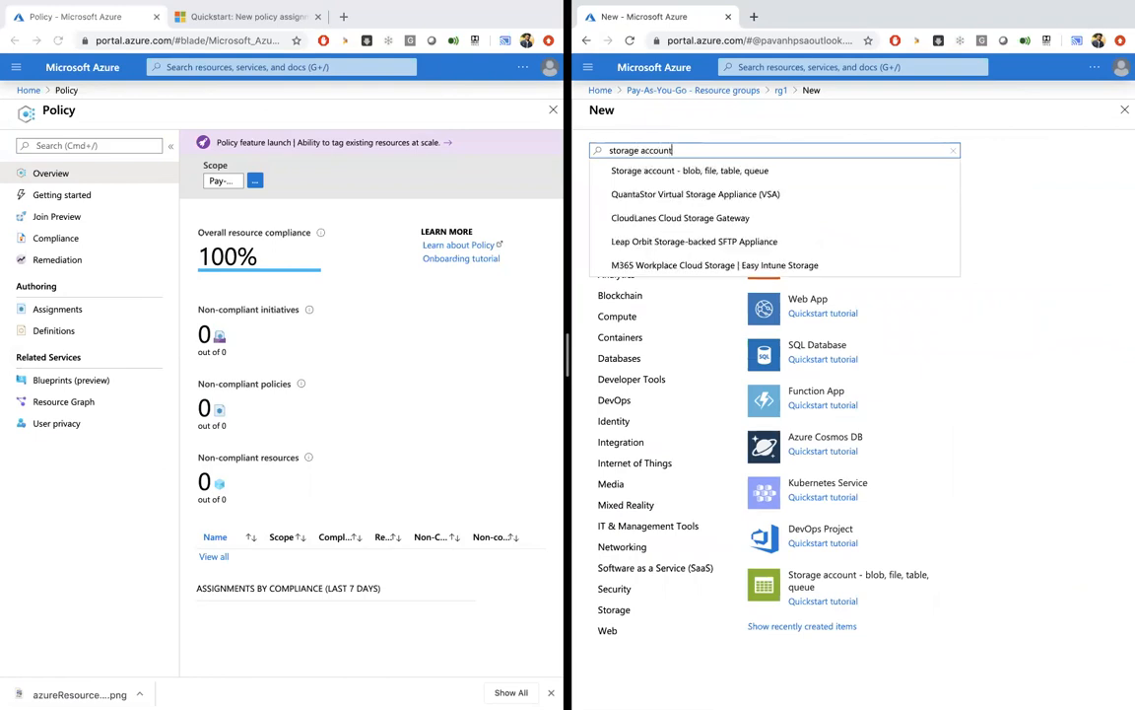
pyautogui.click(725, 174)
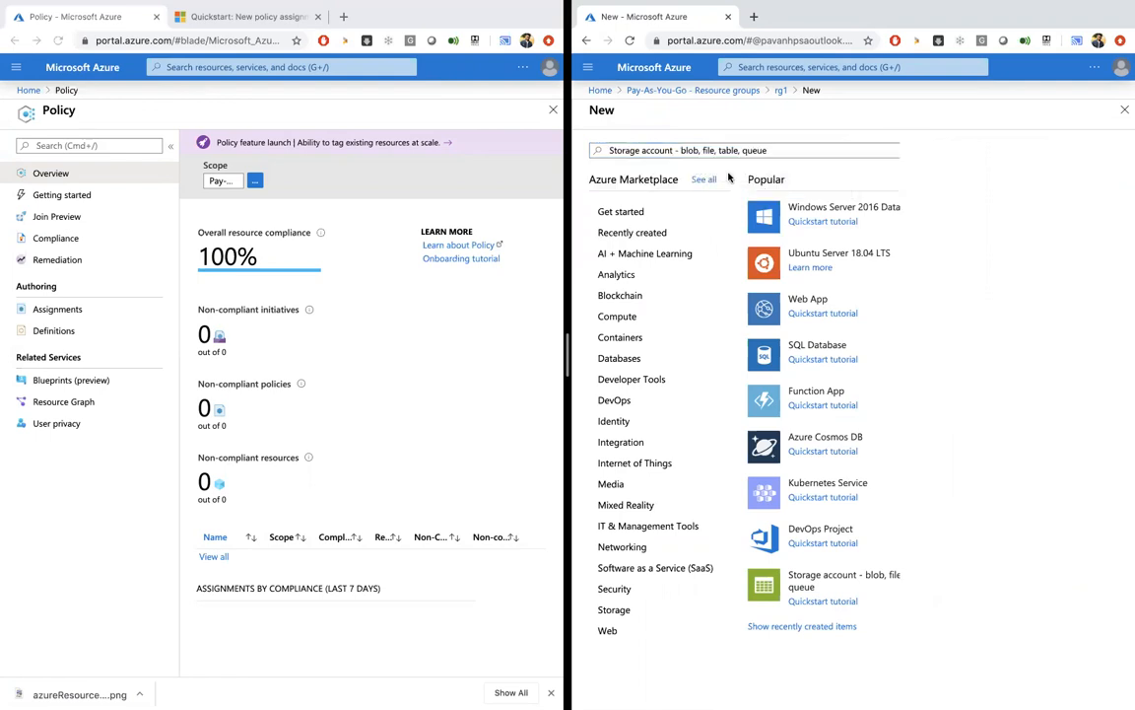
pyautogui.click(709, 200)
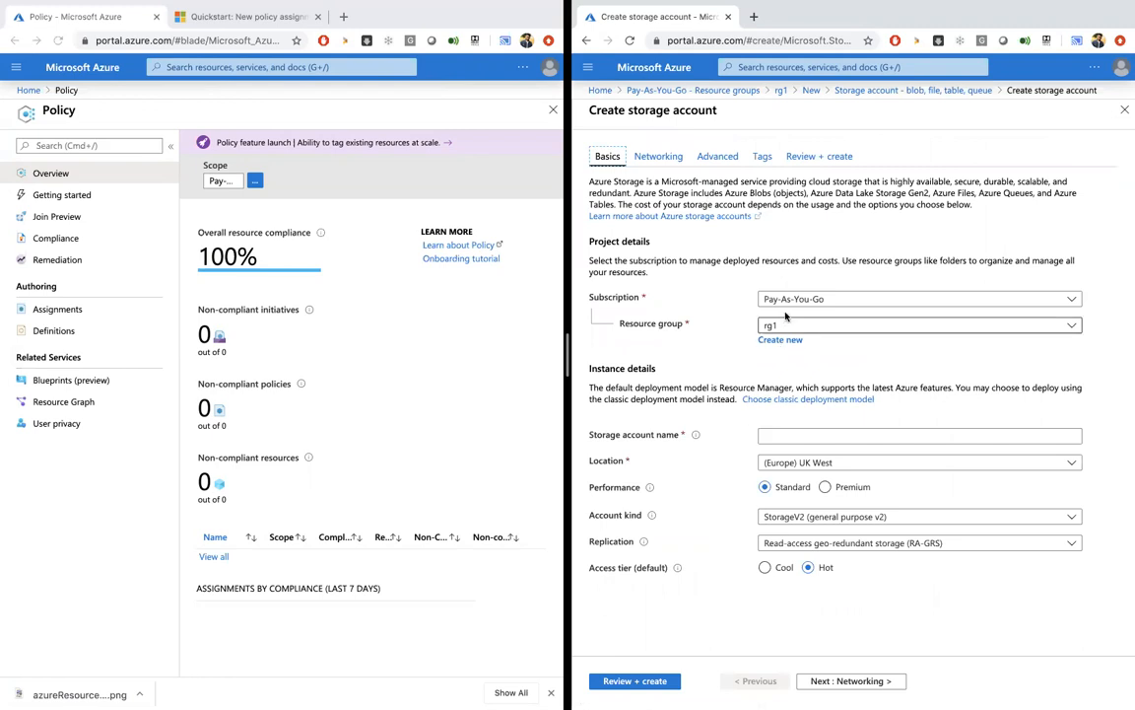
# Name the storage account oneoneone, keep the default settings without tags, and create it after validation.
pyautogui.click(783, 434)
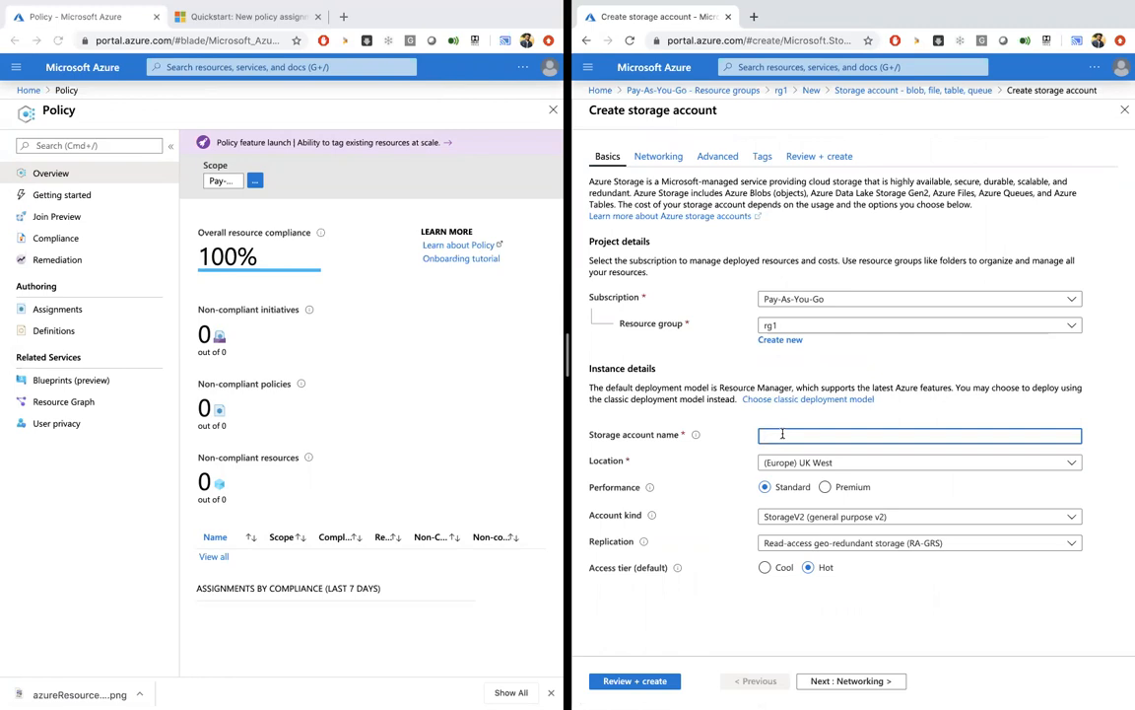
pyautogui.write('oneoneone')
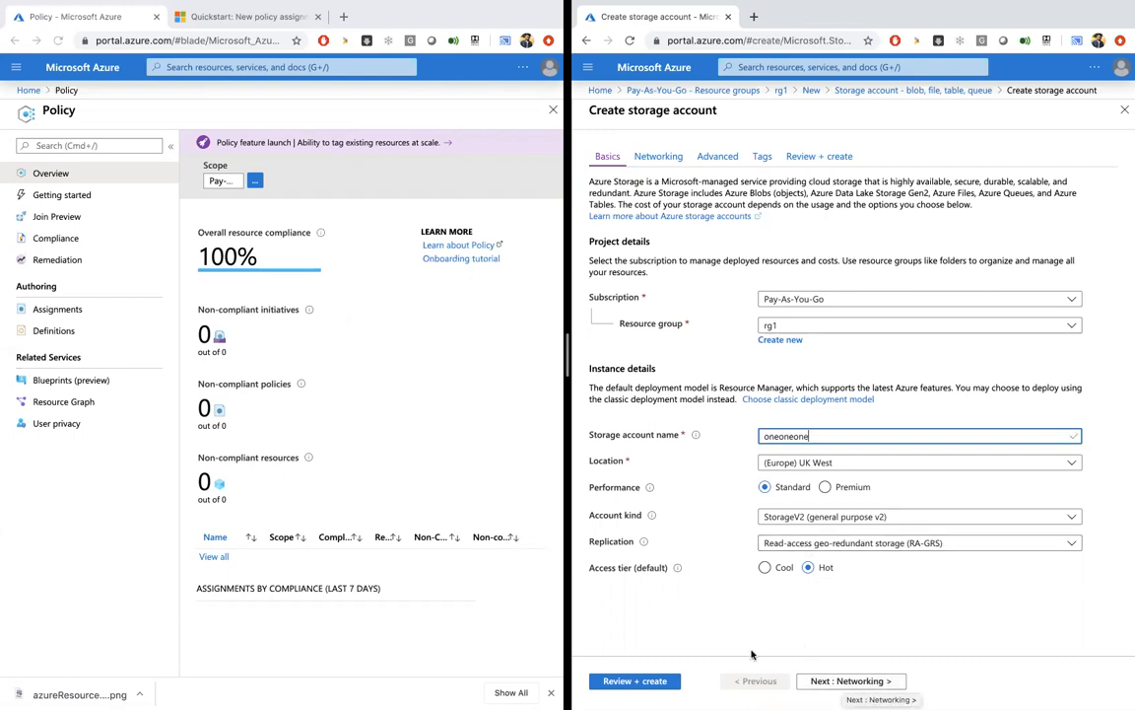
pyautogui.click(629, 681)
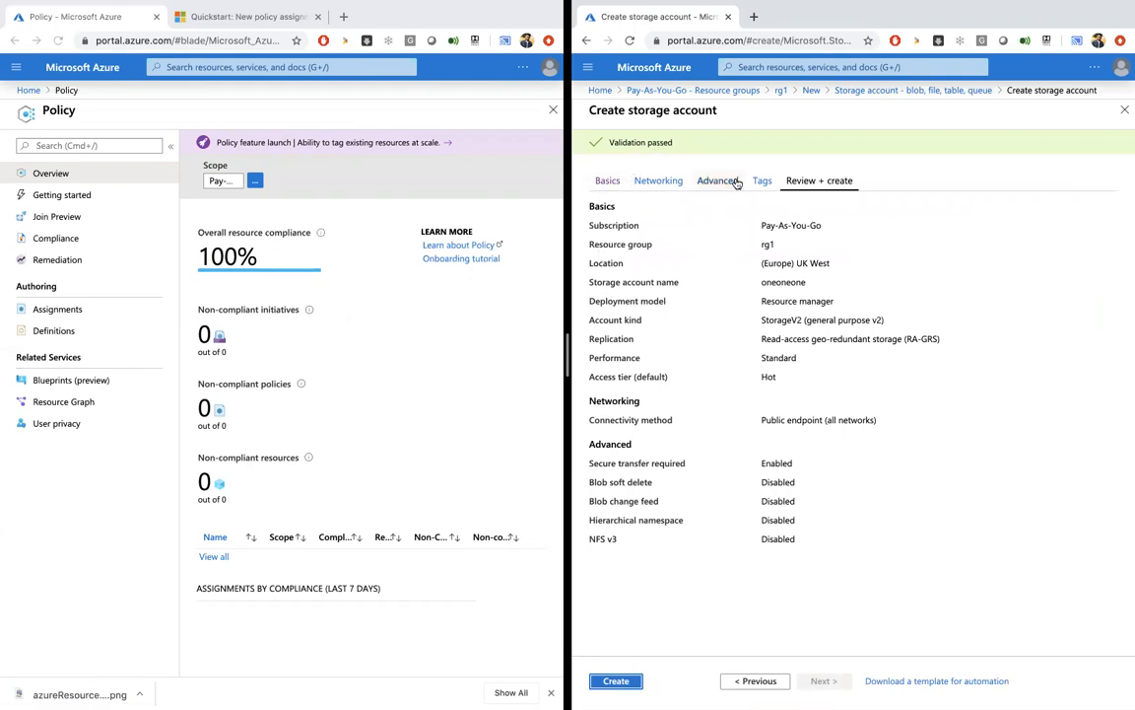
pyautogui.click(762, 180)
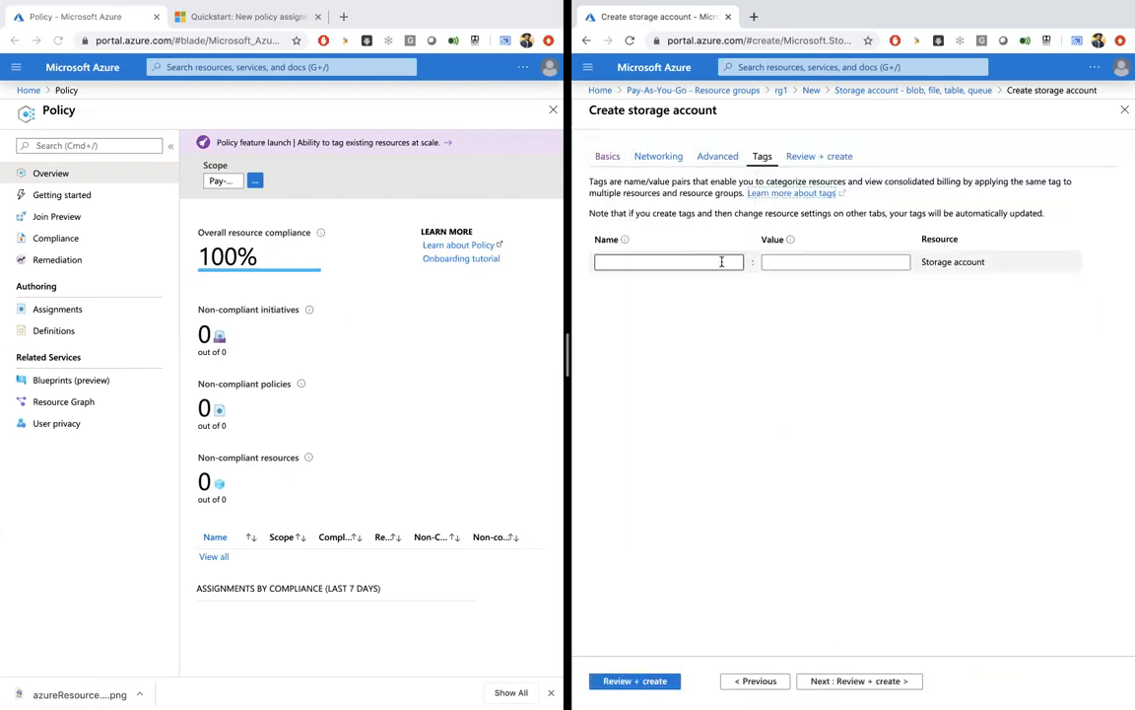
pyautogui.click(805, 154)
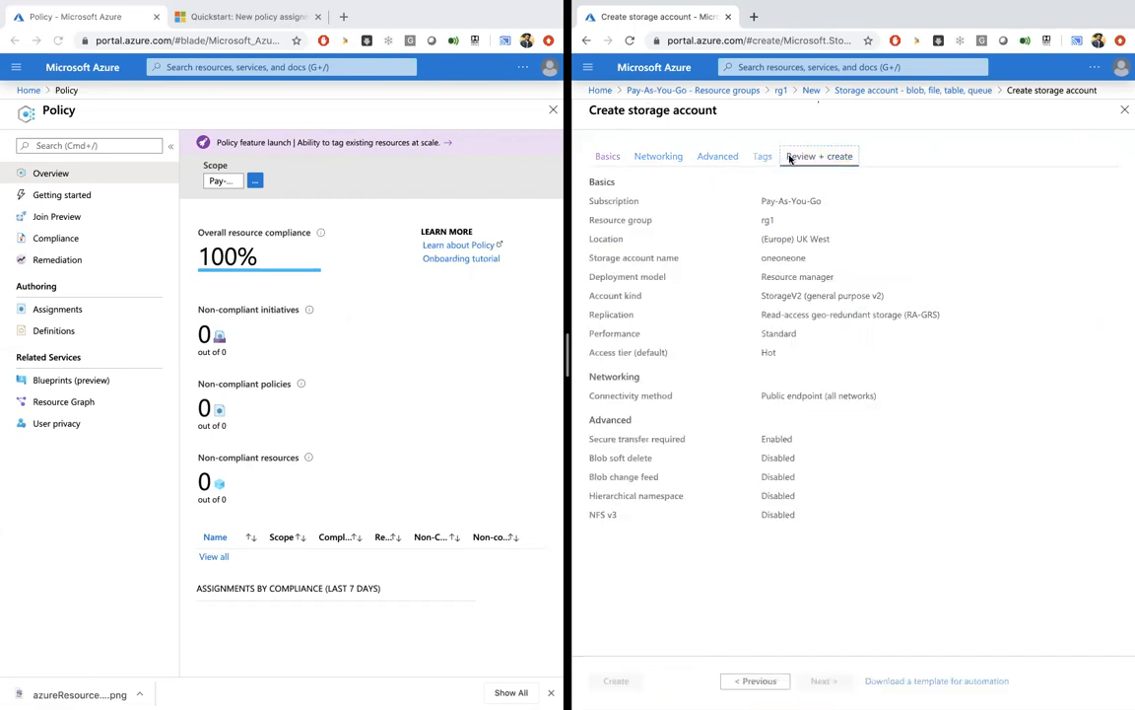
pyautogui.click(616, 681)
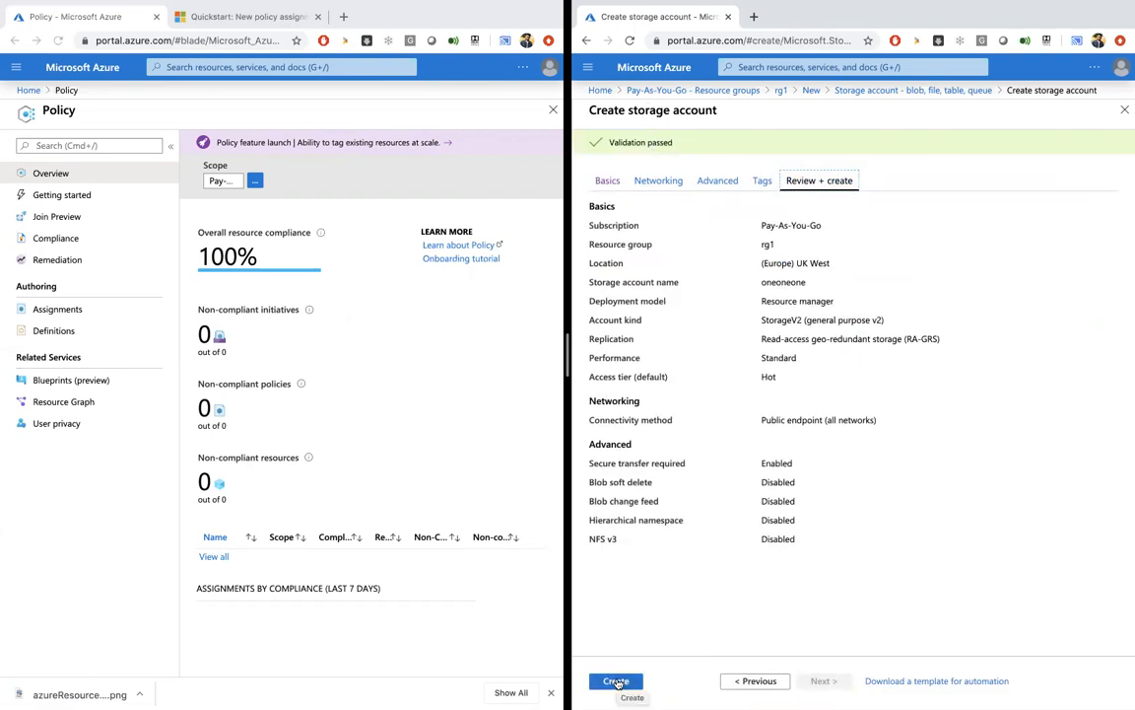
pyautogui.click(616, 681)
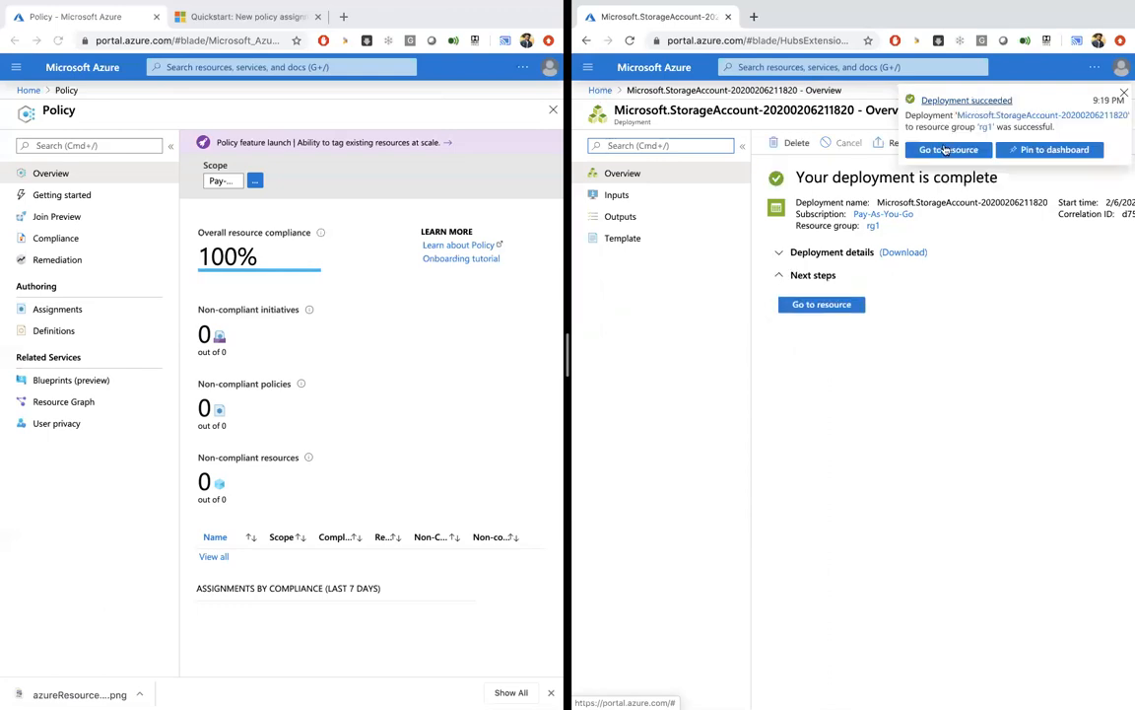
# Open the deployed storage account, then return to resource group rg1 and refresh its resource list.
pyautogui.click(943, 151)
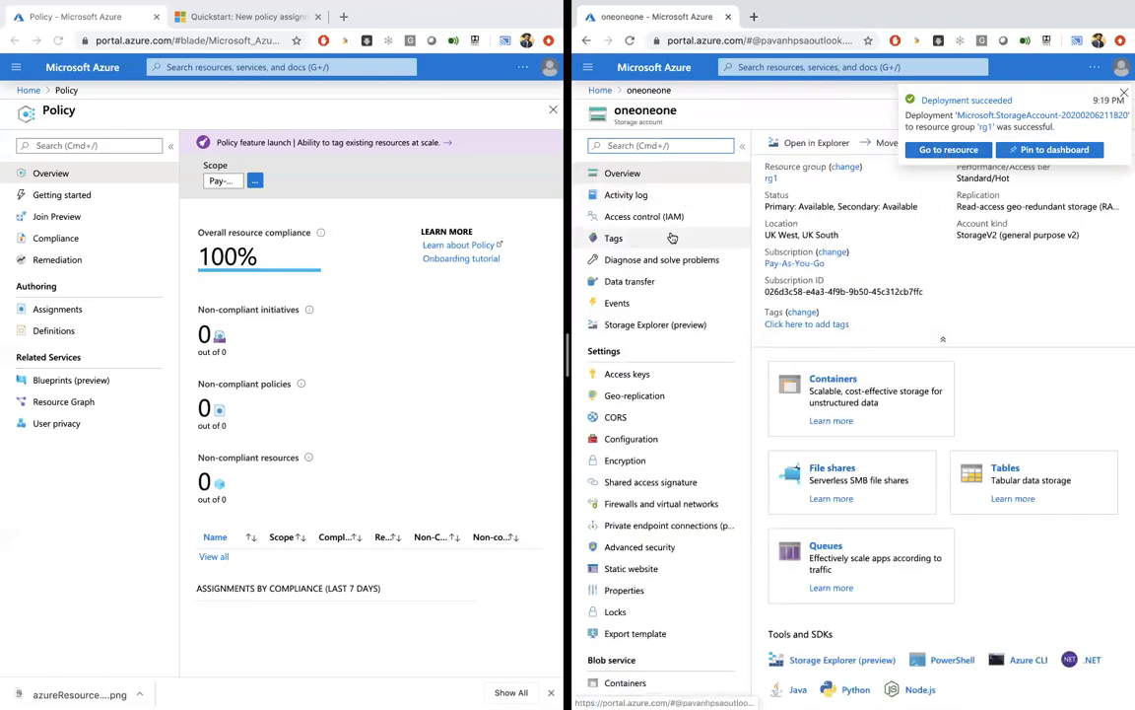
pyautogui.click(600, 91)
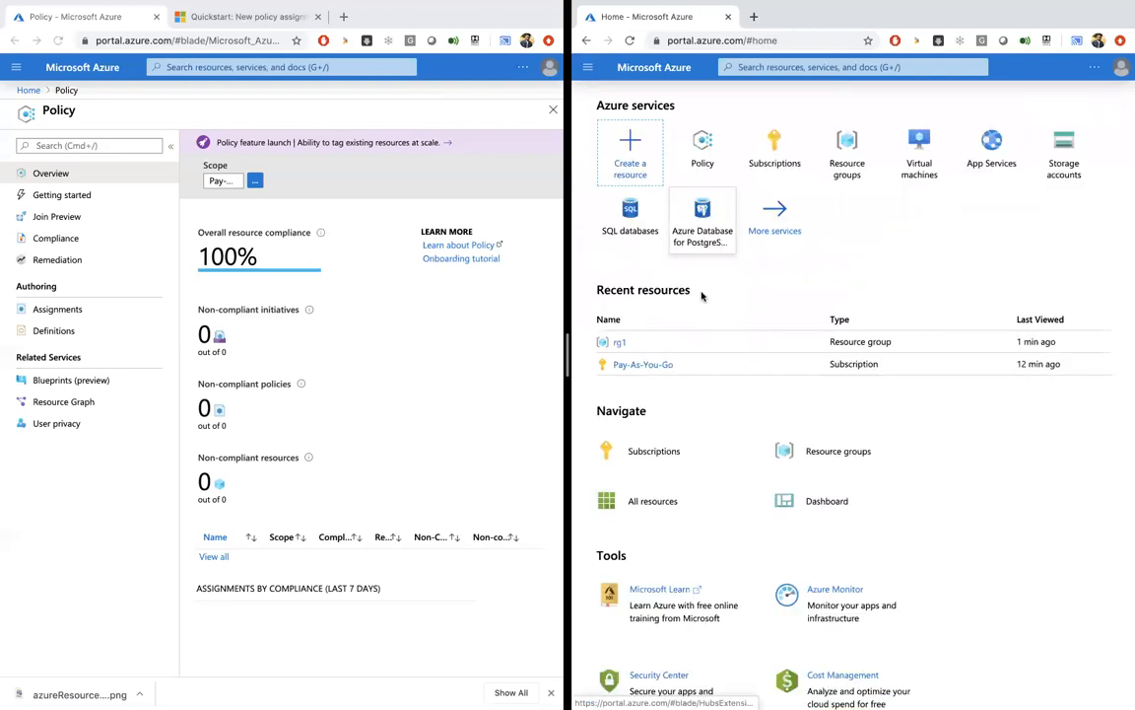
pyautogui.click(619, 343)
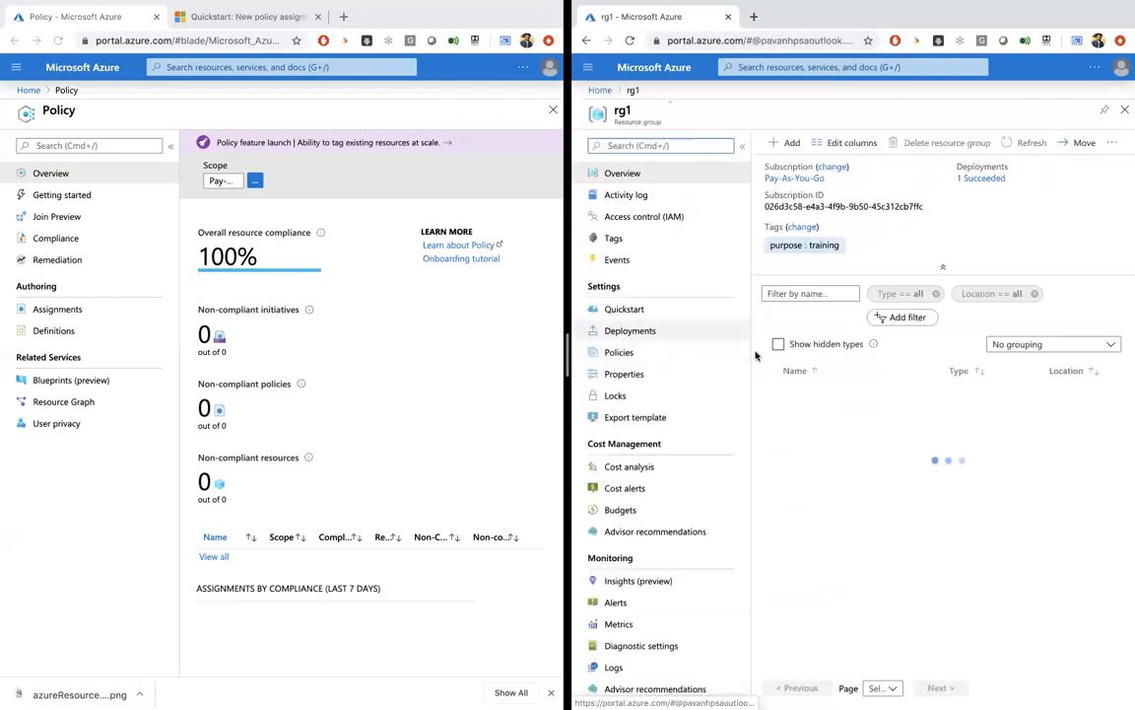
pyautogui.click(1030, 143)
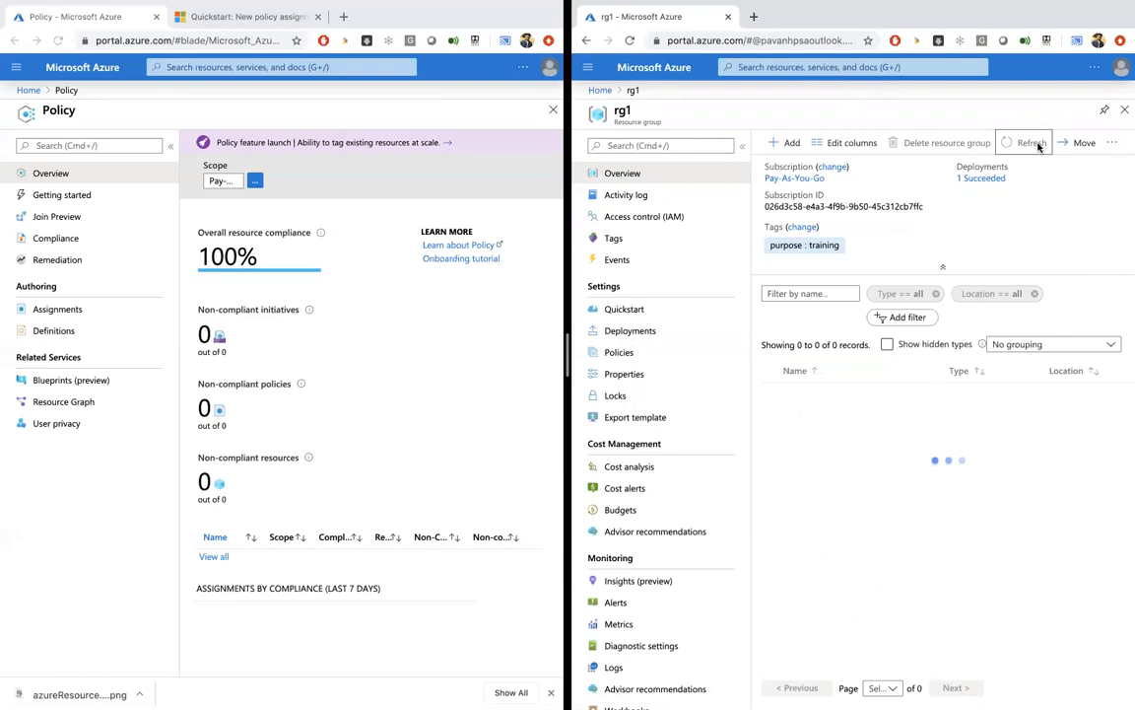
pyautogui.click(1030, 142)
pyautogui.click(1030, 143)
pyautogui.click(1030, 143)
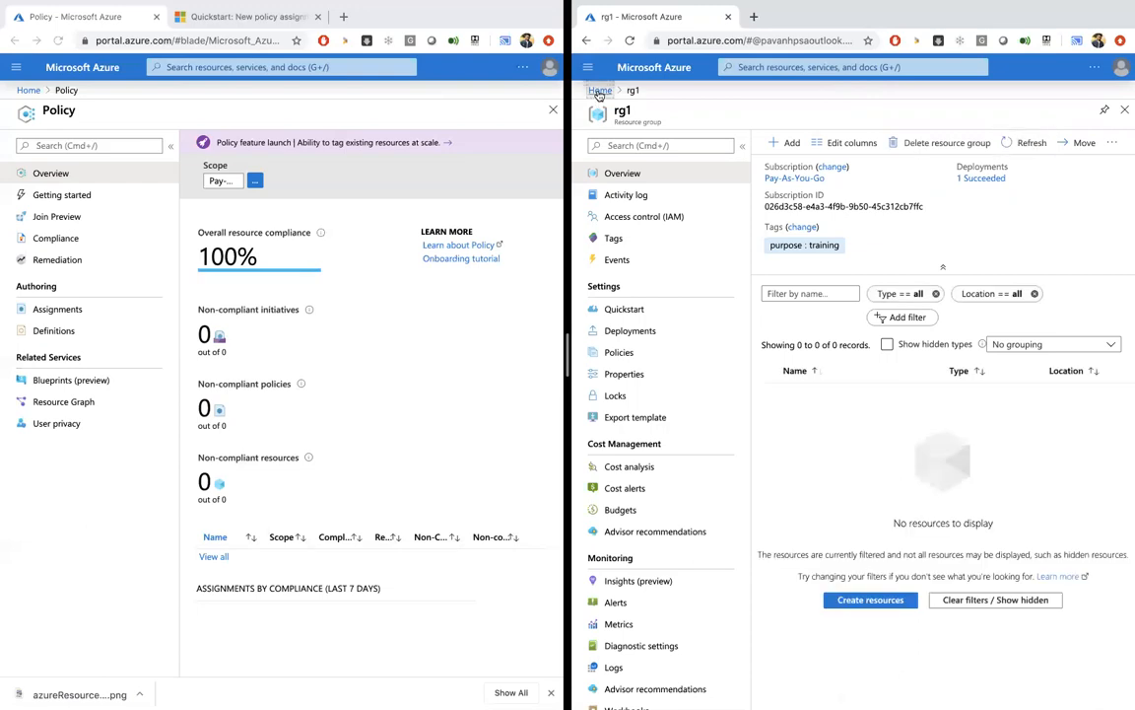
# Look up the oneoneone account among all storage accounts and open its resource group rg1 from there.
pyautogui.click(600, 89)
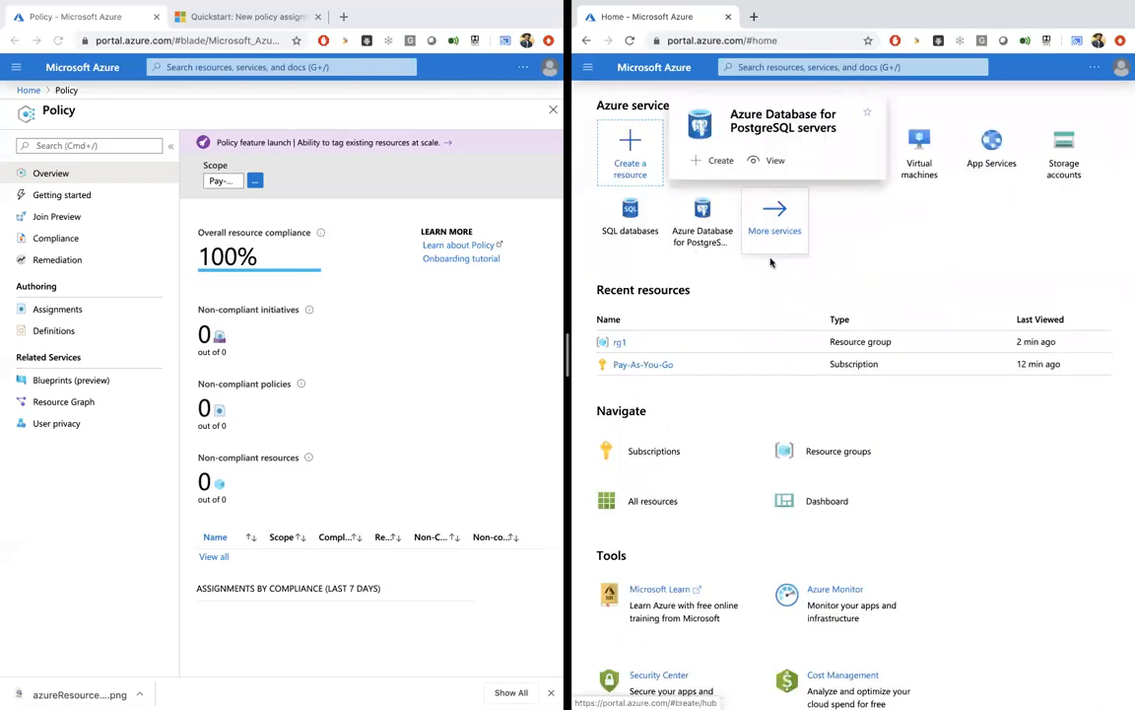
pyautogui.click(1062, 156)
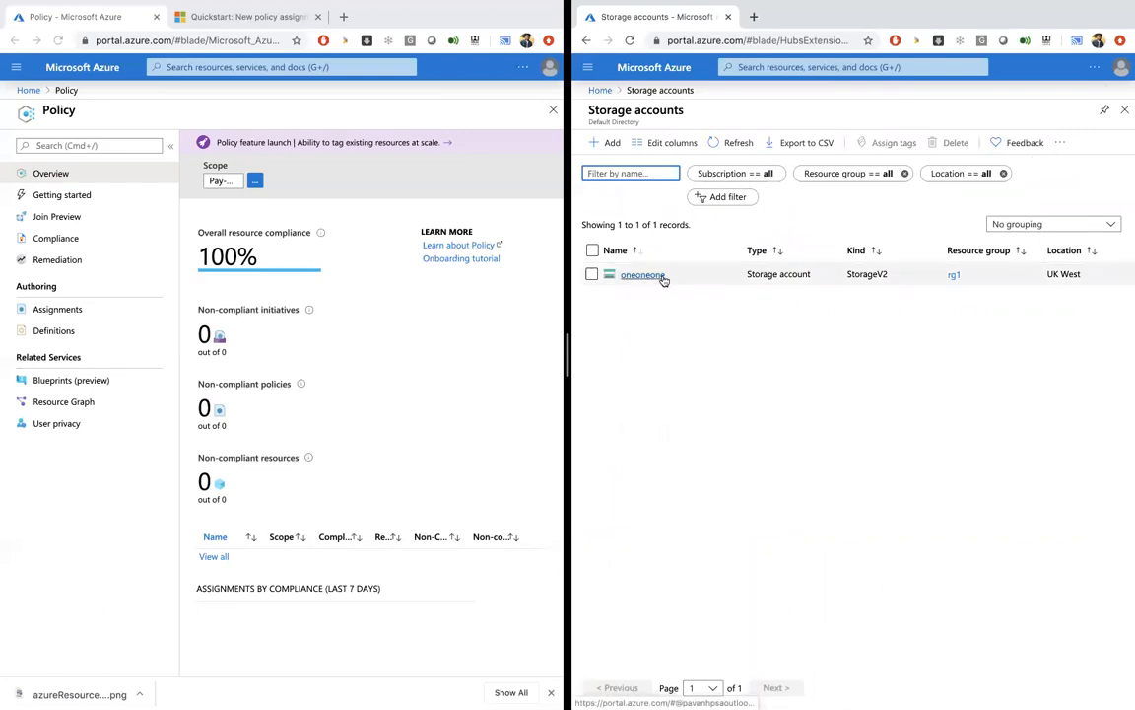
pyautogui.click(953, 277)
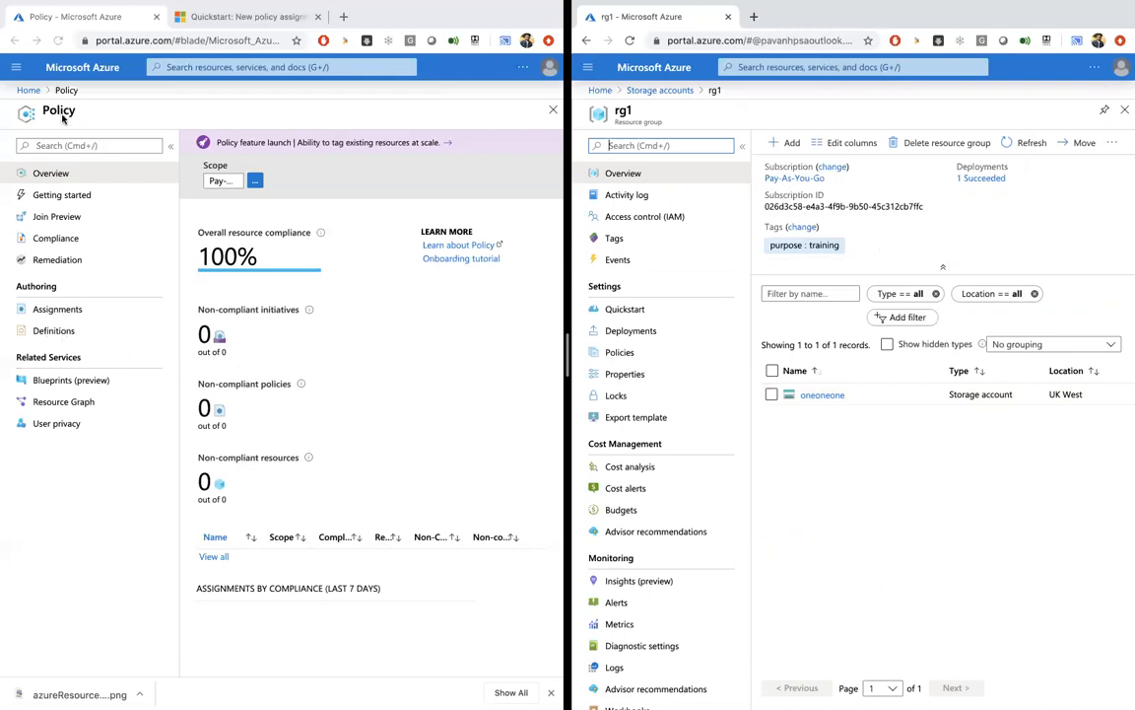
# Open the assignments page of the Policy service.
pyautogui.click(221, 70)
pyautogui.click(59, 311)
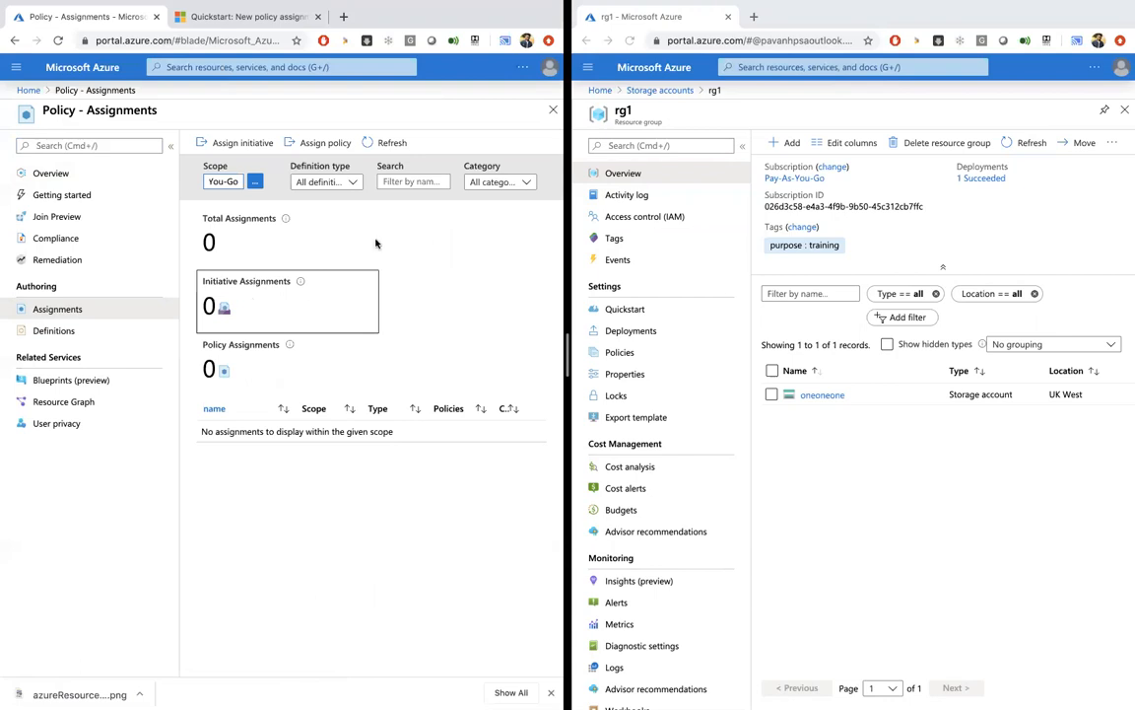
# Examine the subscription and resource group choices for the assignments scope, then close the scope selection without applying a resource group.
pyautogui.click(255, 184)
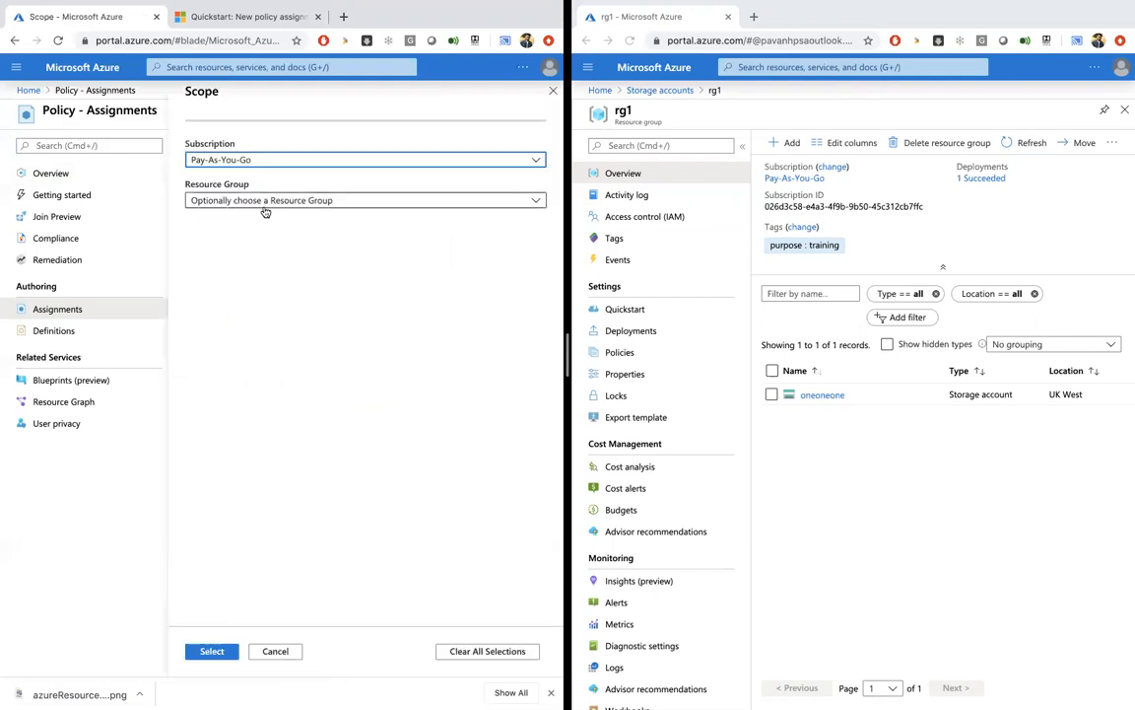
pyautogui.click(393, 200)
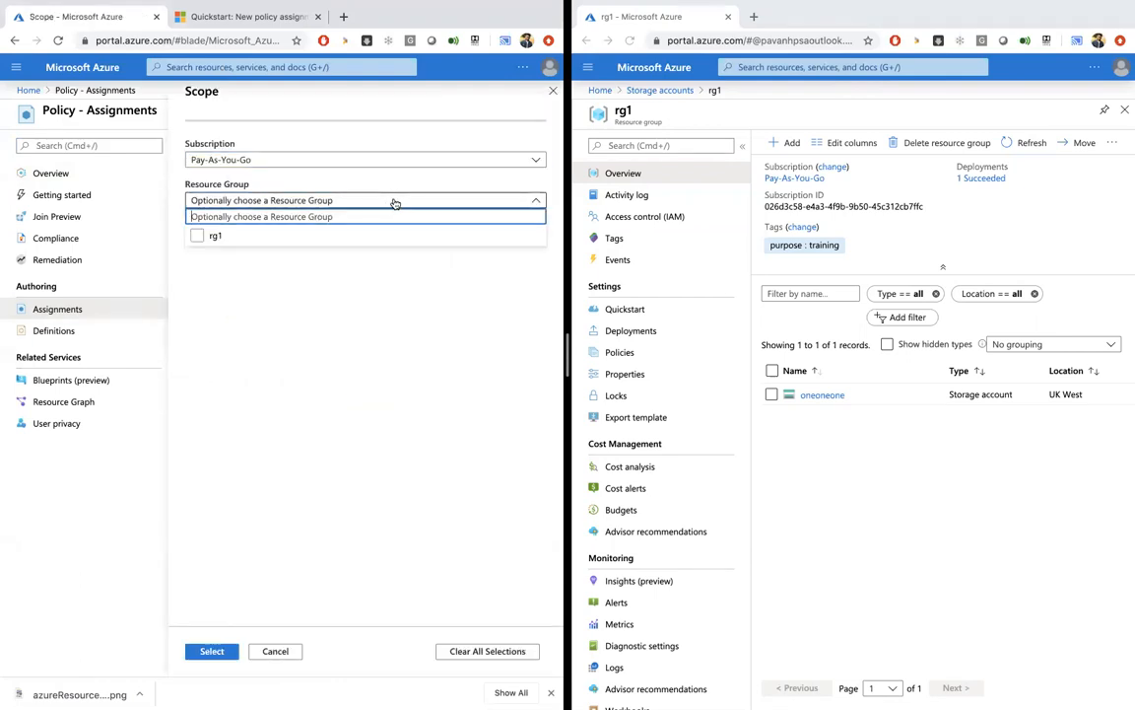
pyautogui.click(197, 237)
pyautogui.click(197, 237)
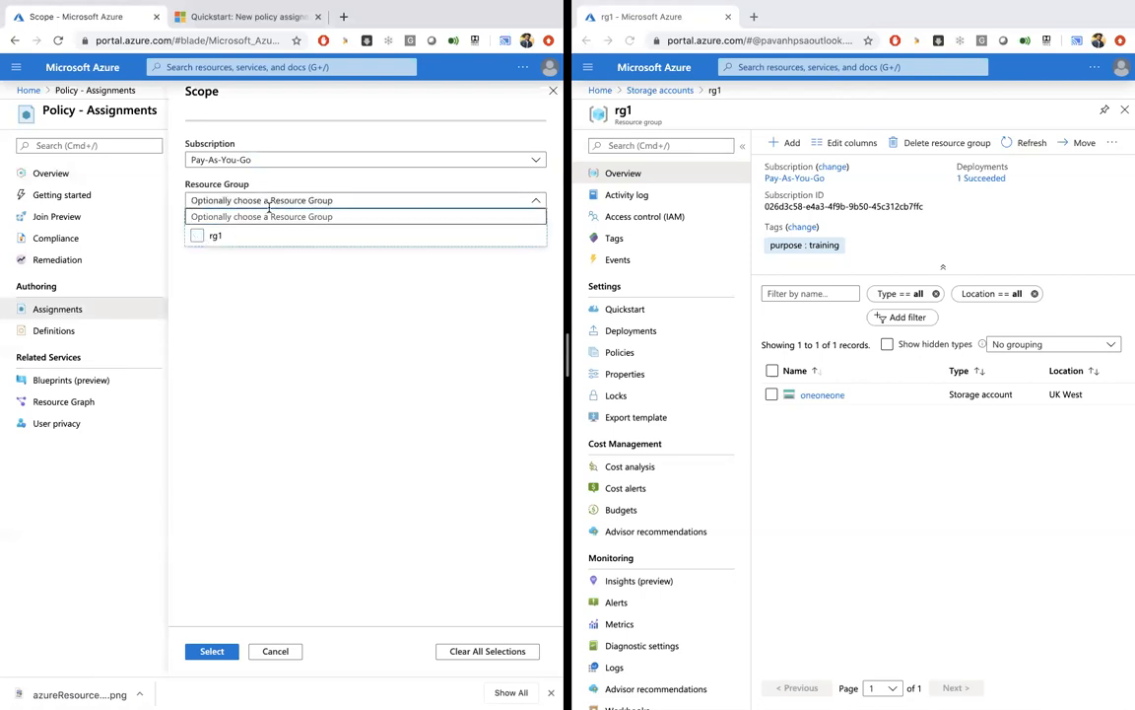
pyautogui.click(261, 292)
pyautogui.click(493, 649)
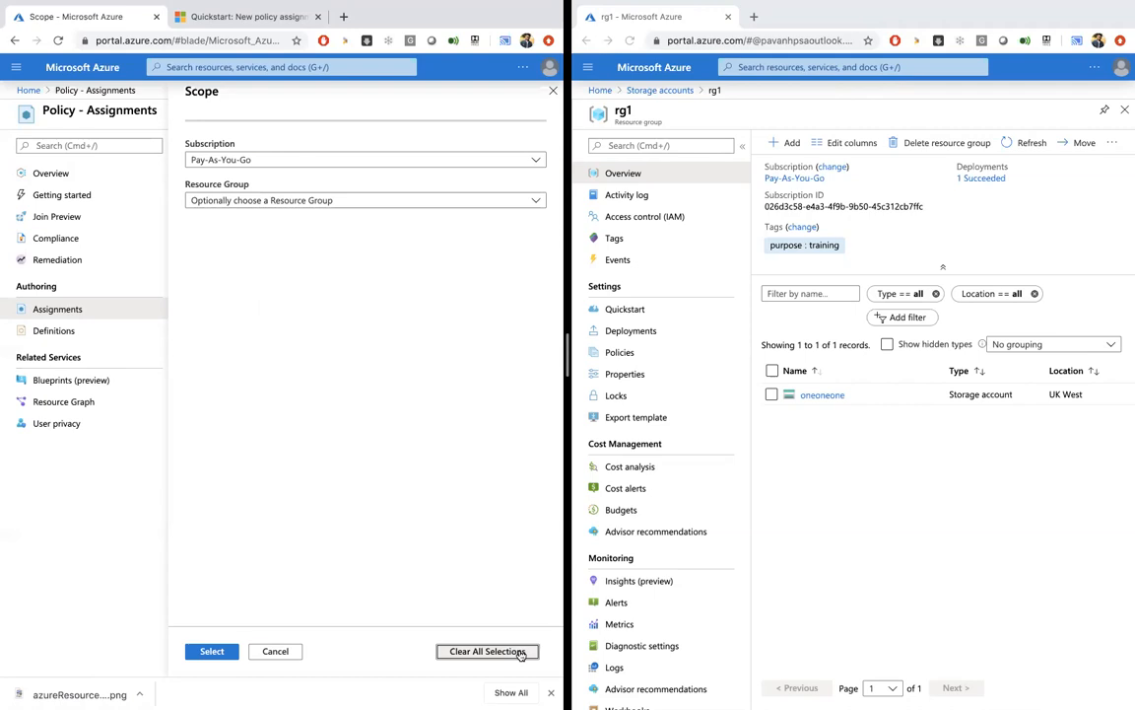
pyautogui.click(553, 90)
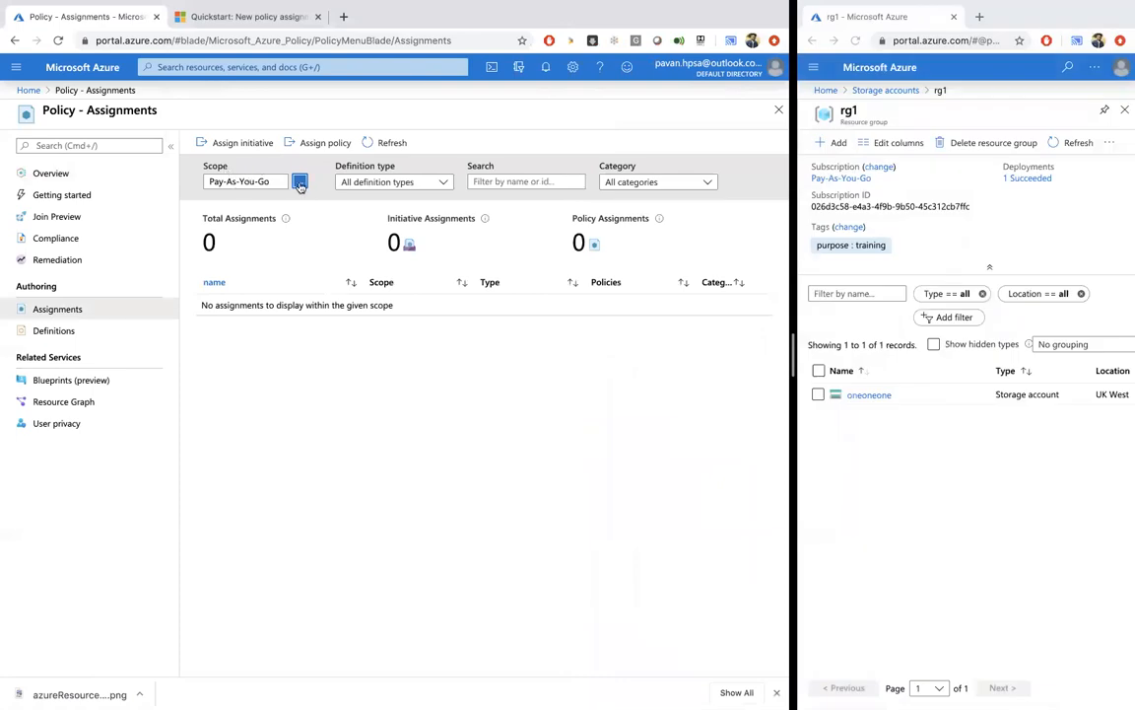
# Start a new policy assignment for the Pay-As-You-Go subscription and select the built-in definition "Require tag and its value" by searching for tag.
pyautogui.moveTo(788, 251); pyautogui.dragTo(602, 264)
pyautogui.click(306, 145)
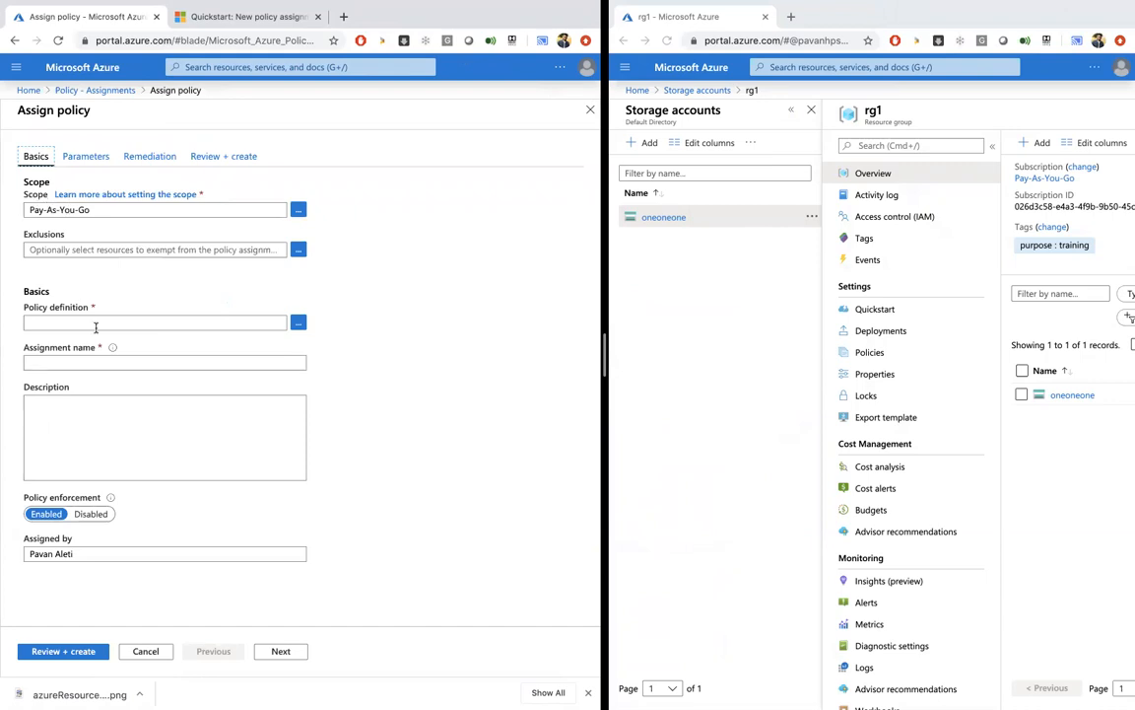
pyautogui.click(298, 326)
pyautogui.click(225, 150)
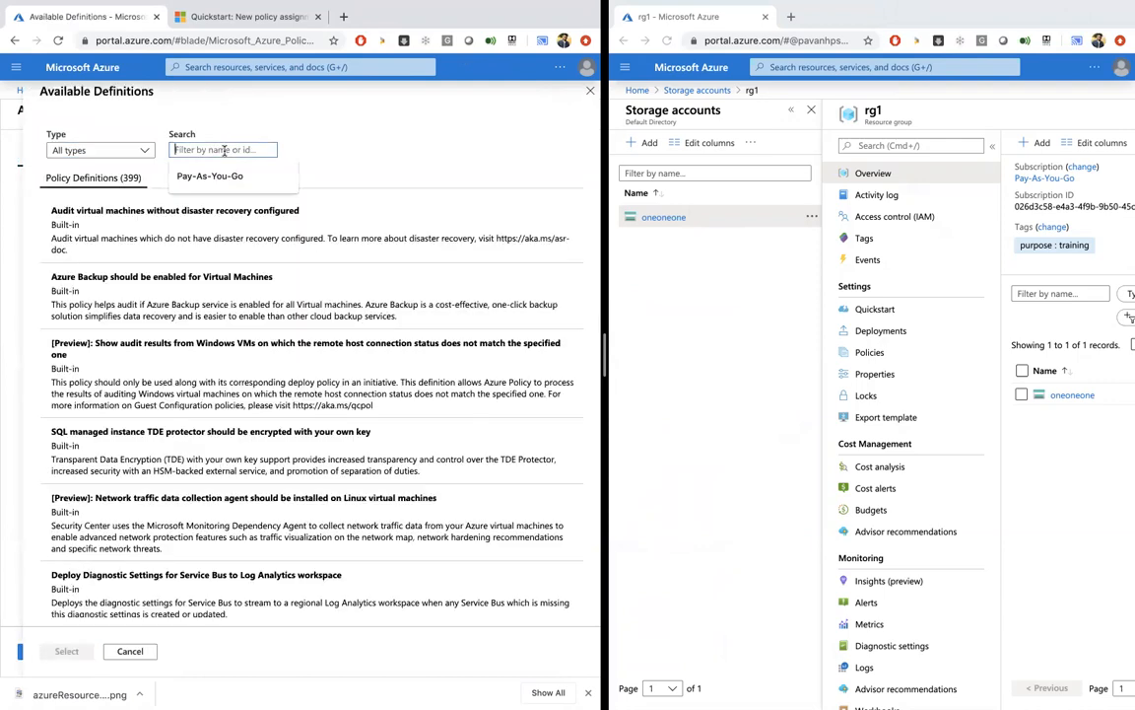
pyautogui.click(367, 150)
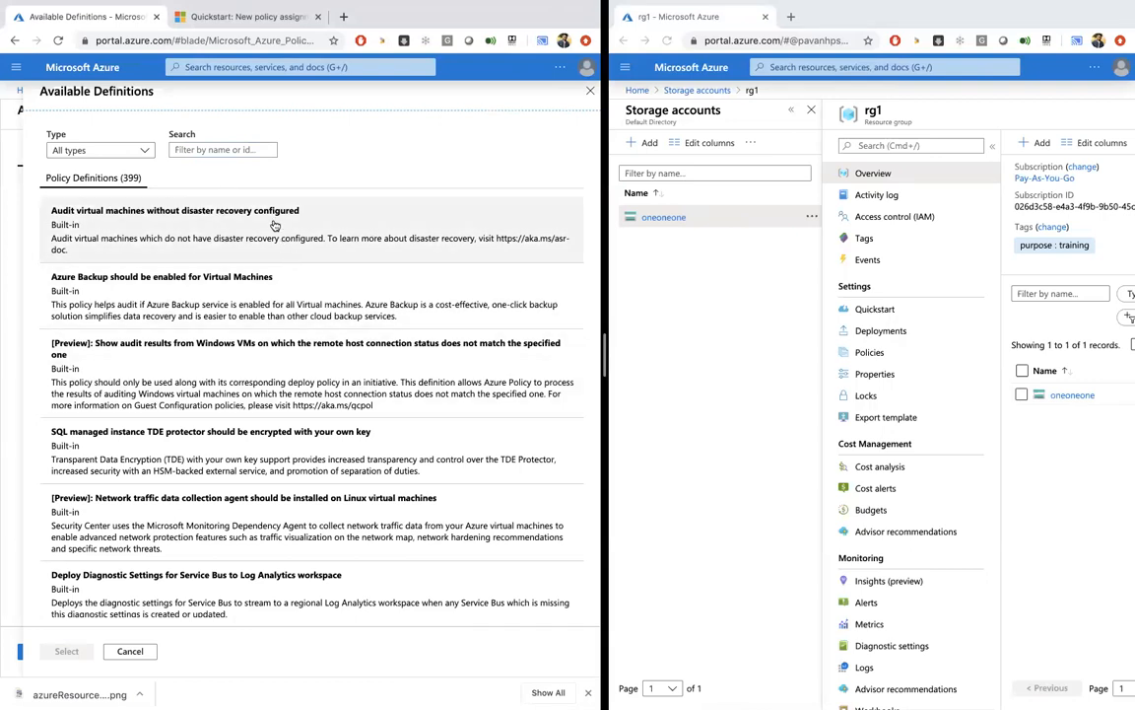
pyautogui.click(225, 147)
pyautogui.write('tag')
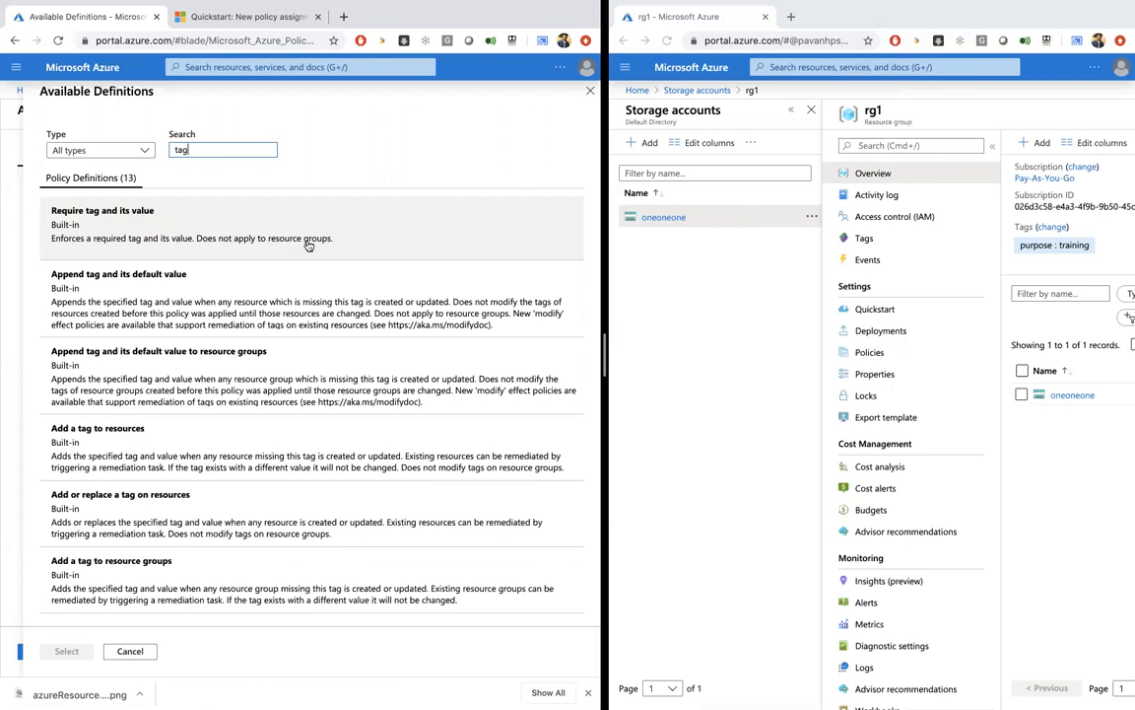
pyautogui.click(135, 230)
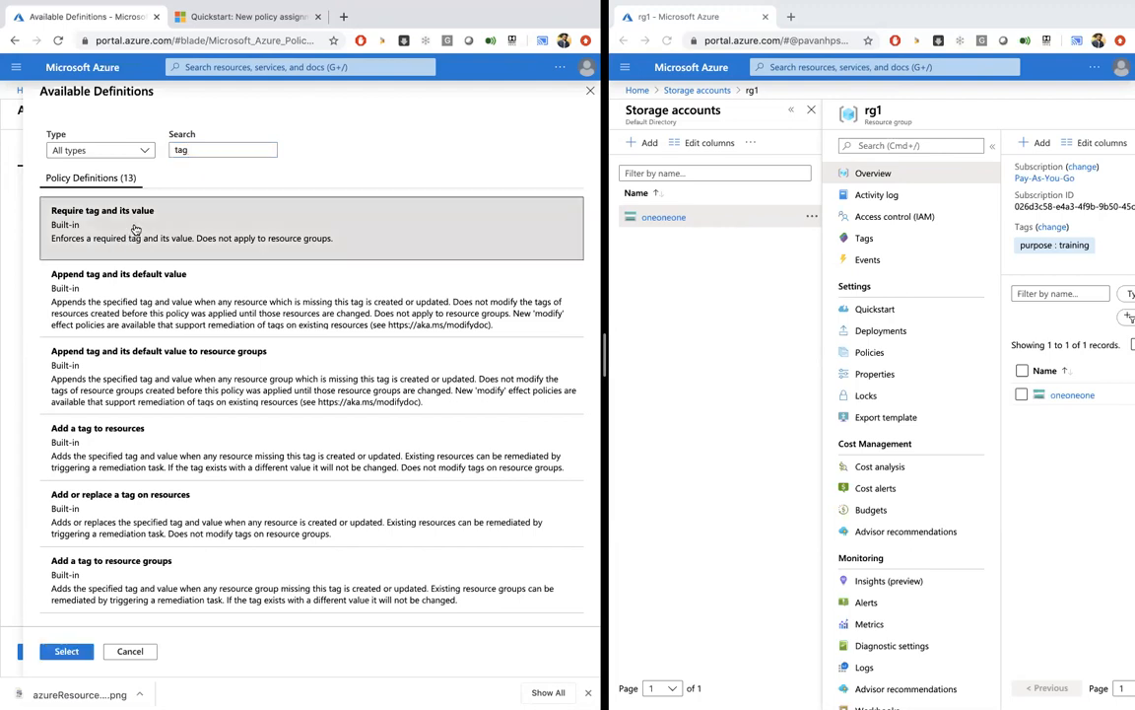
pyautogui.click(63, 651)
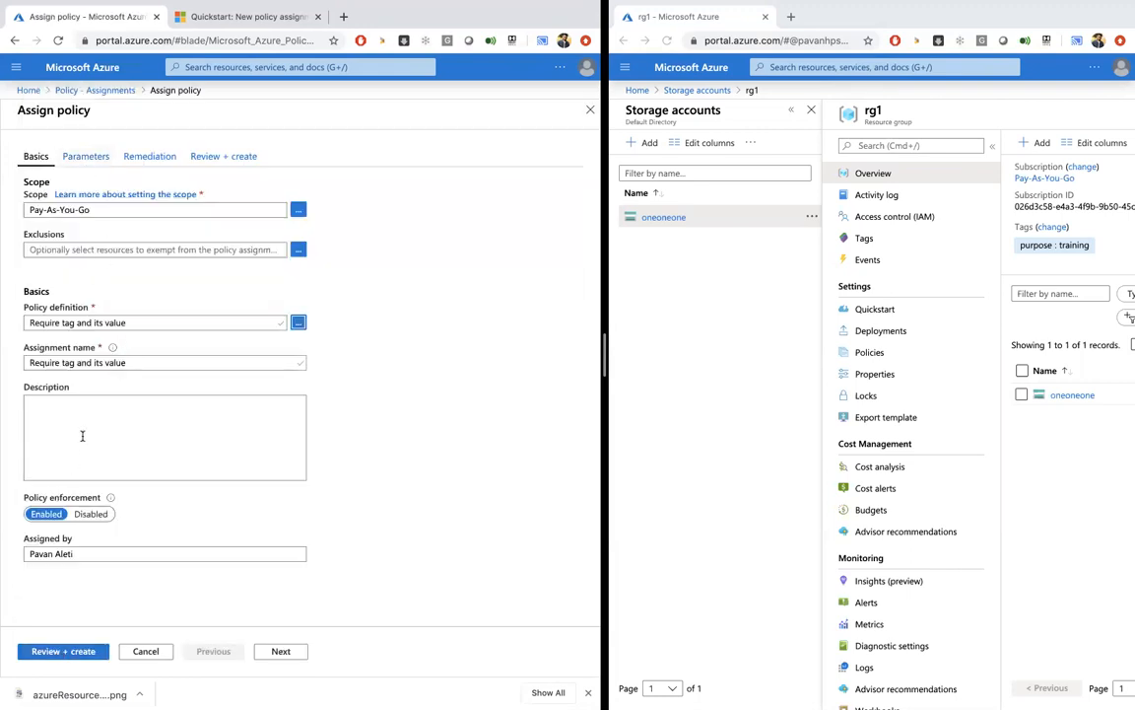
# Set the assignment's parameters to tag name purpose and tag value training.
pyautogui.click(84, 156)
pyautogui.click(73, 214)
pyautogui.write('purpose')
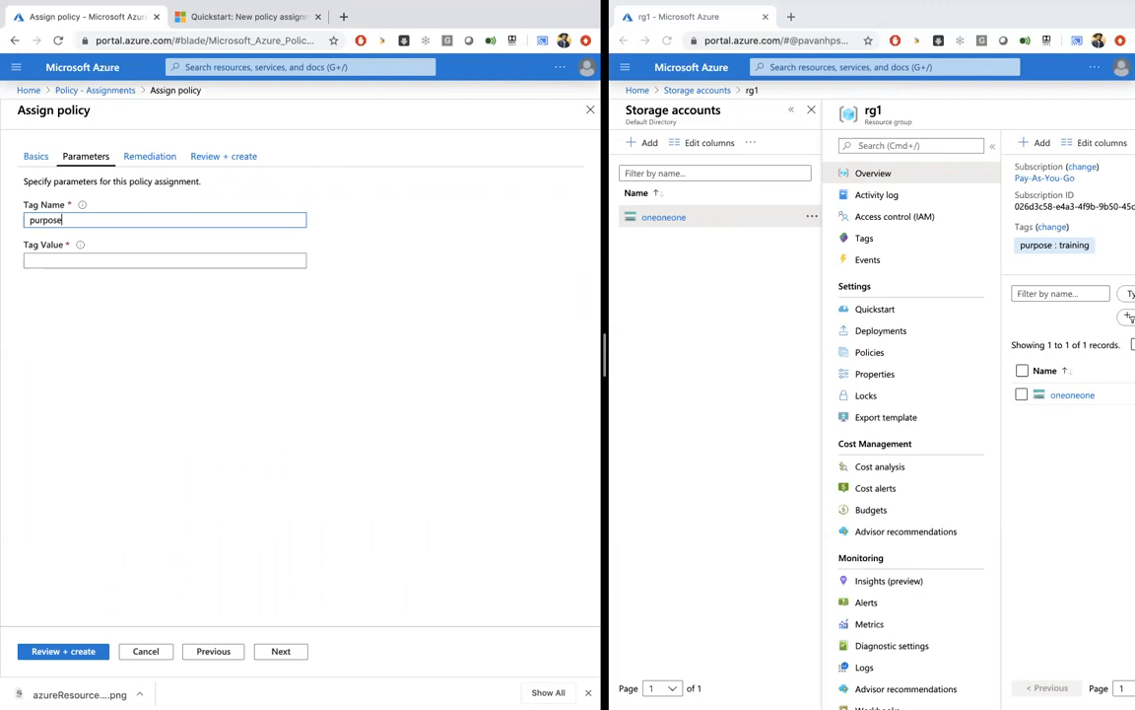
pyautogui.click(165, 260)
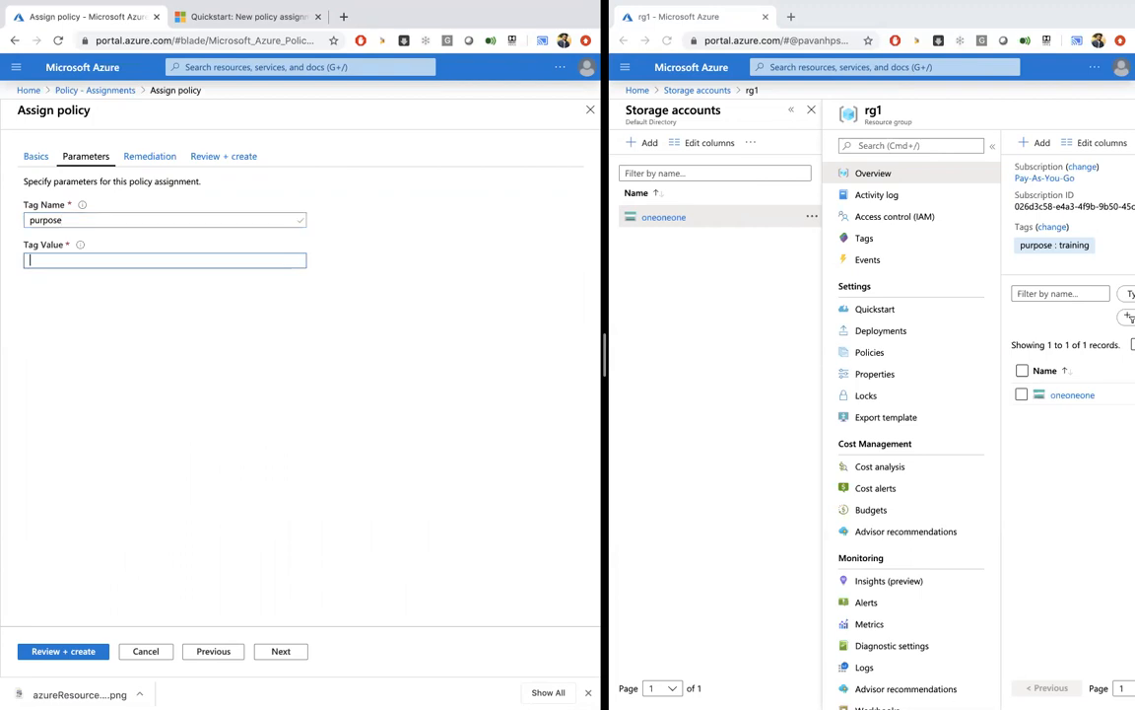
pyautogui.write('training')
pyautogui.moveTo(64, 219); pyautogui.dragTo(27, 219)
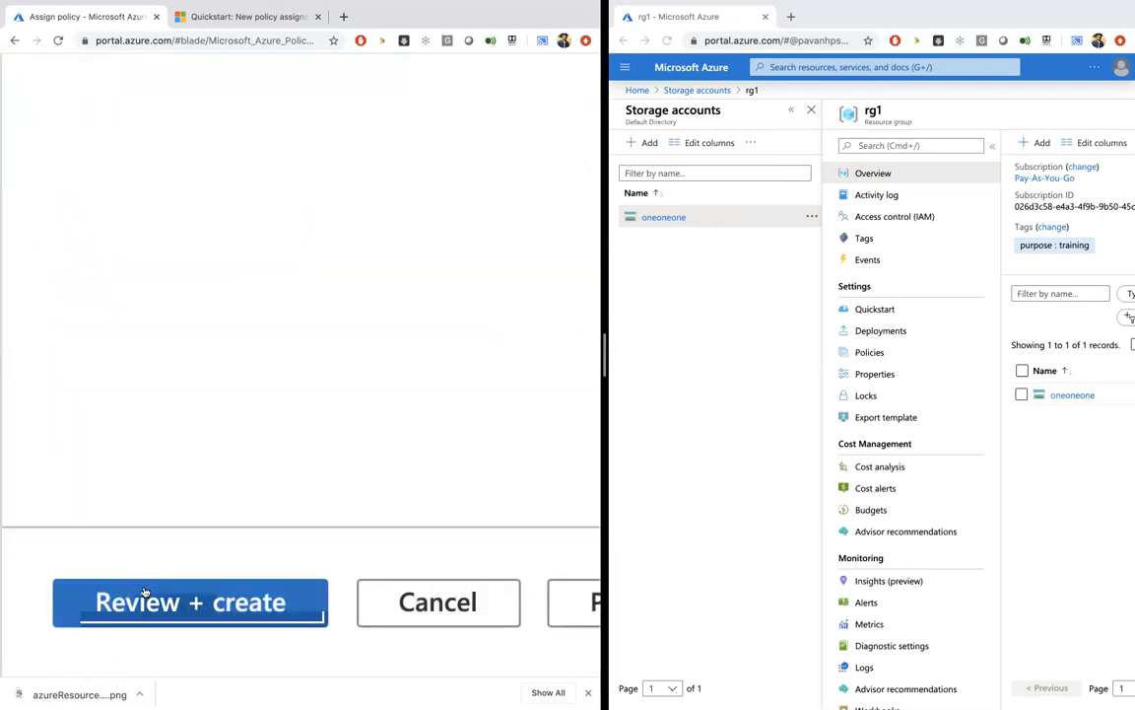
# Review and create the "Require tag and its value" policy assignment.
pyautogui.click(143, 590)
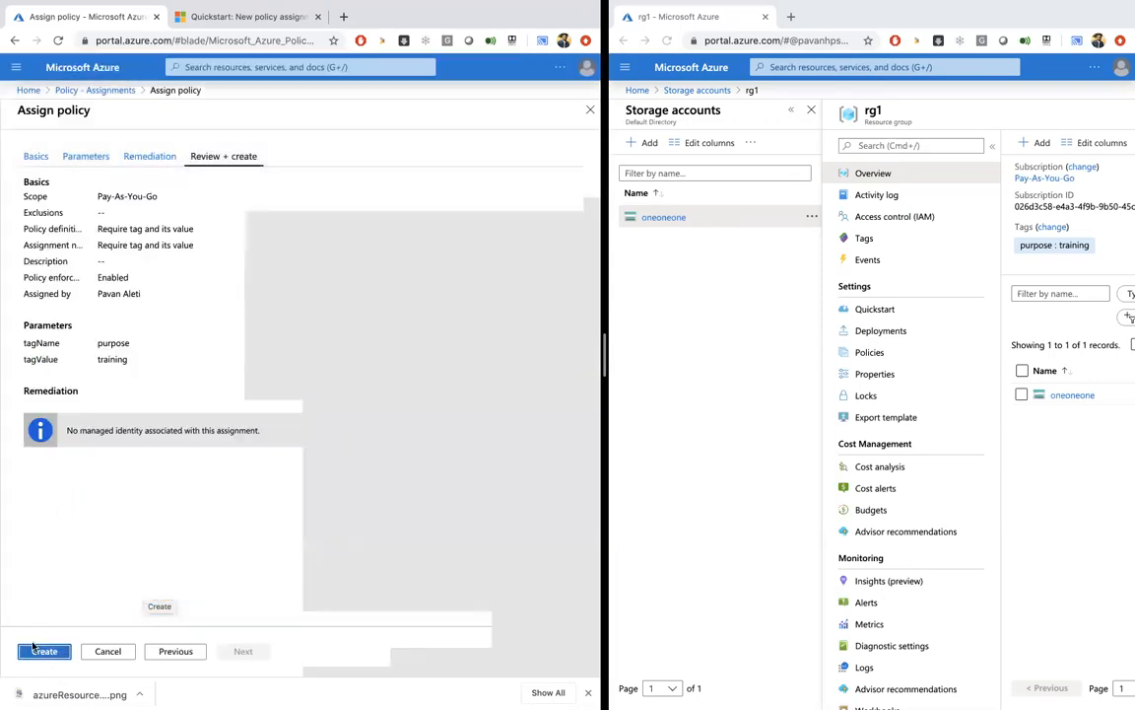
pyautogui.click(35, 649)
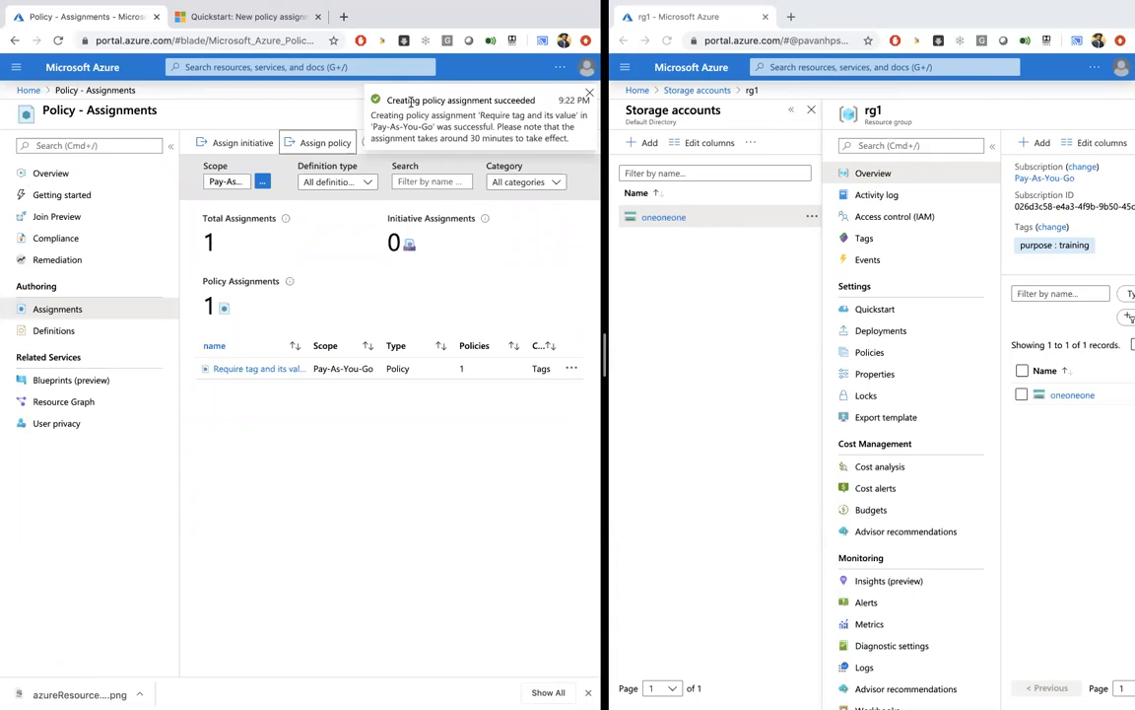
pyautogui.moveTo(419, 100); pyautogui.dragTo(512, 104)
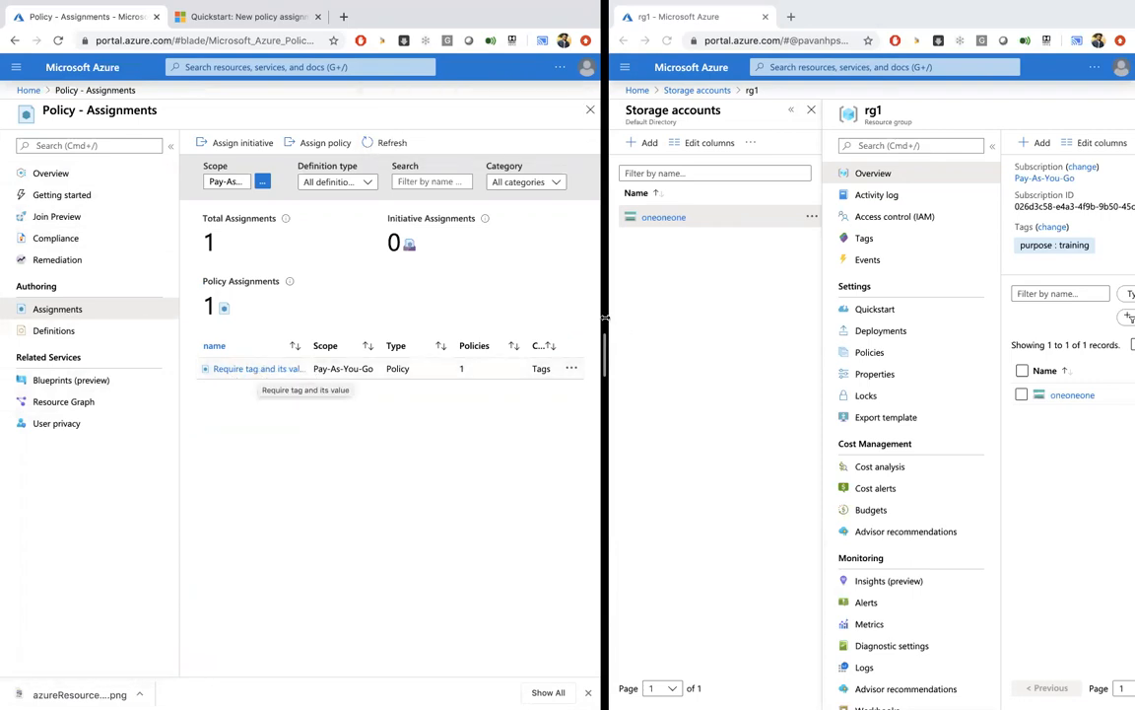
# Give the rg1 window more room and start creating a storage account in rg1 from the marketplace's "Storage account - blob, file, table, queue" offering.
pyautogui.moveTo(603, 314); pyautogui.dragTo(479, 313)
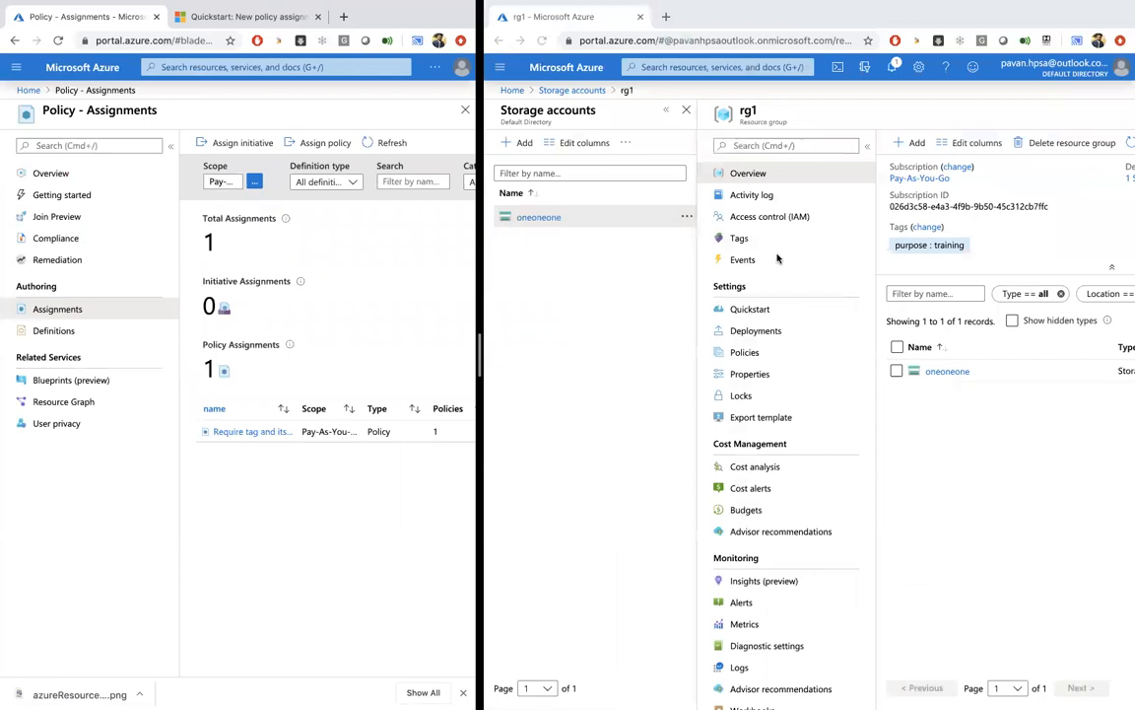
pyautogui.click(699, 299)
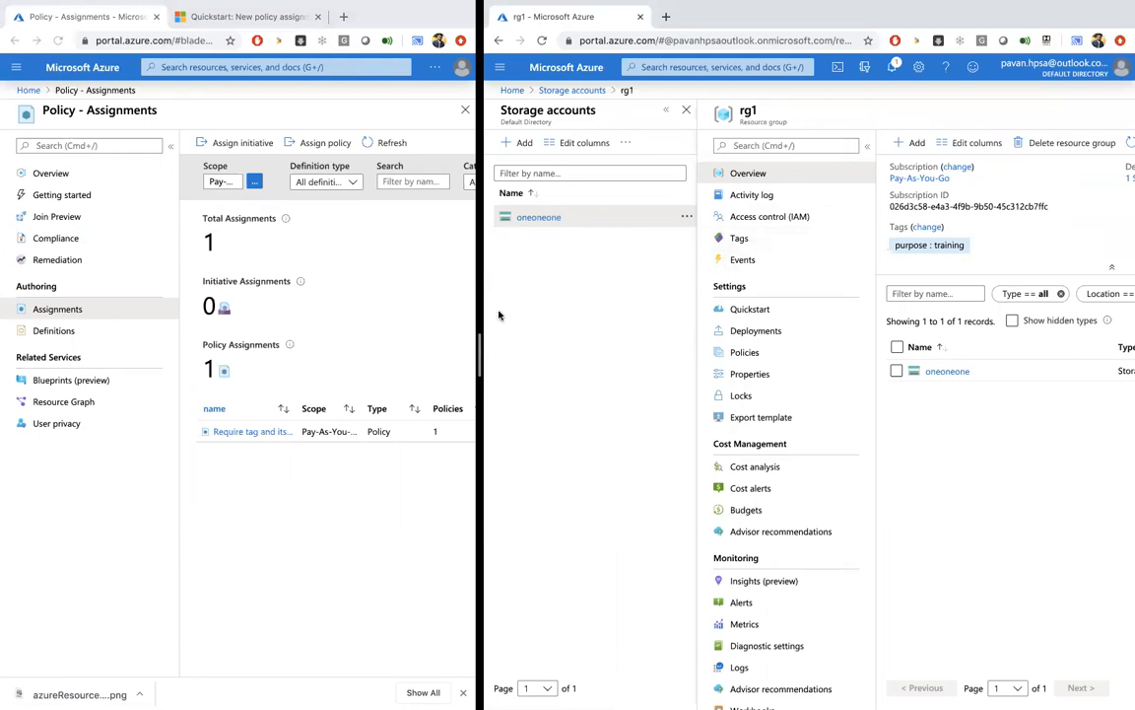
pyautogui.moveTo(479, 311); pyautogui.dragTo(367, 310)
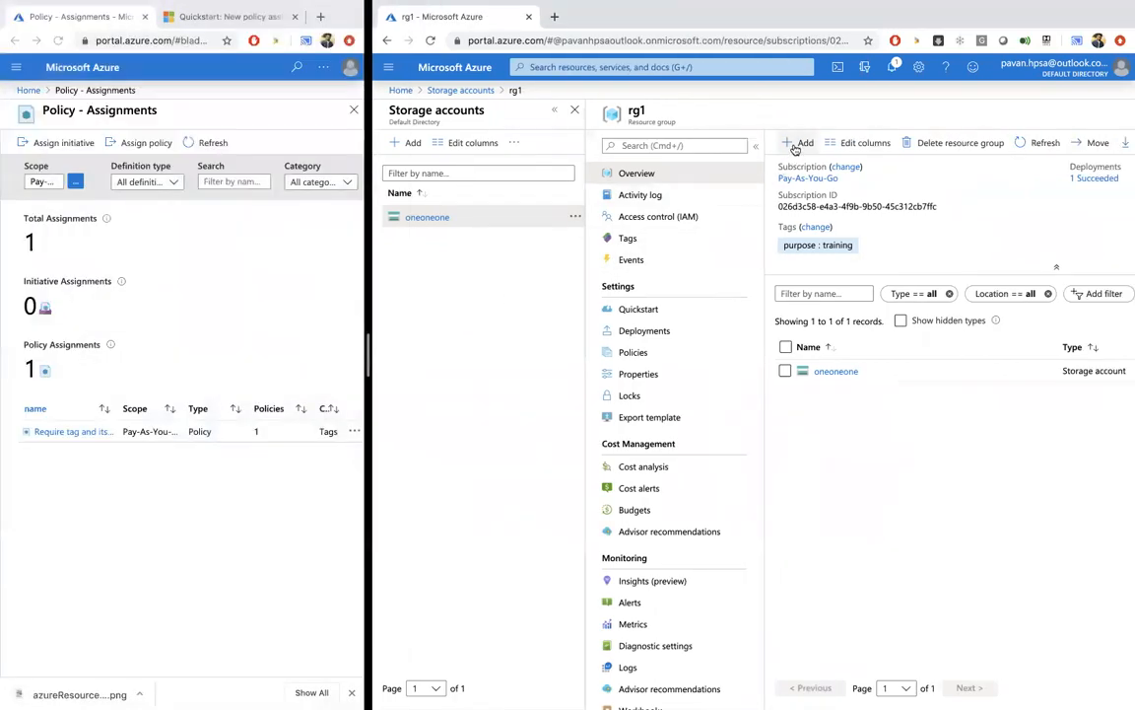
pyautogui.click(795, 144)
pyautogui.click(490, 150)
pyautogui.write('stora')
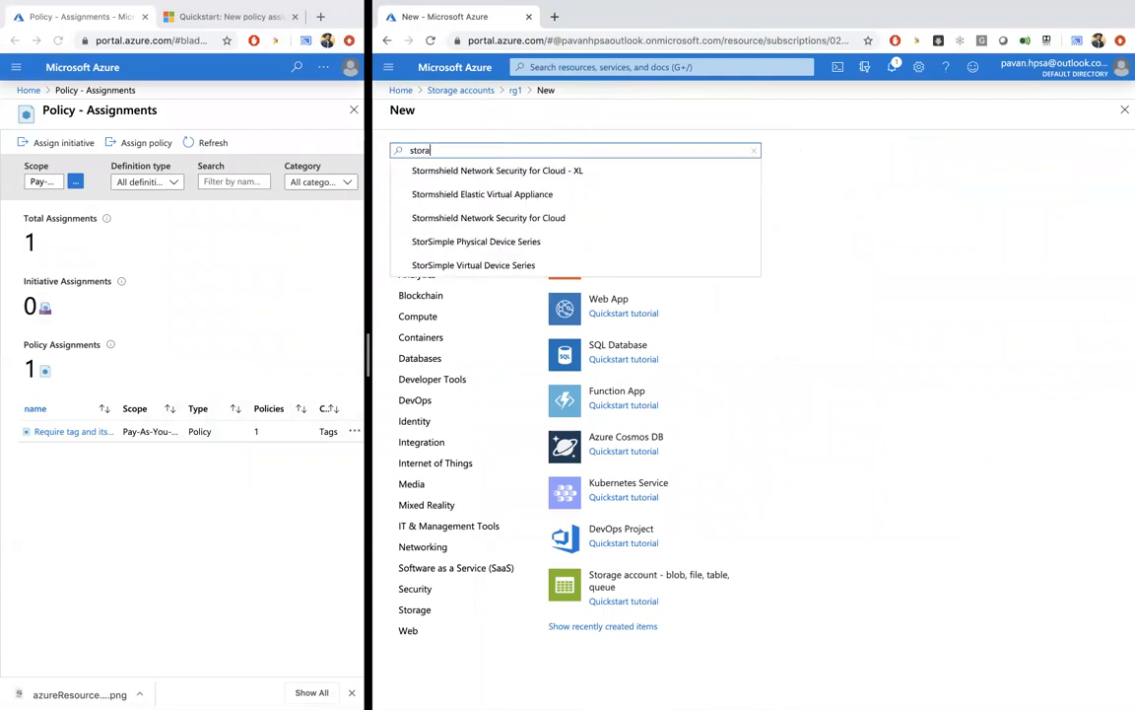
pyautogui.write('ge accoun')
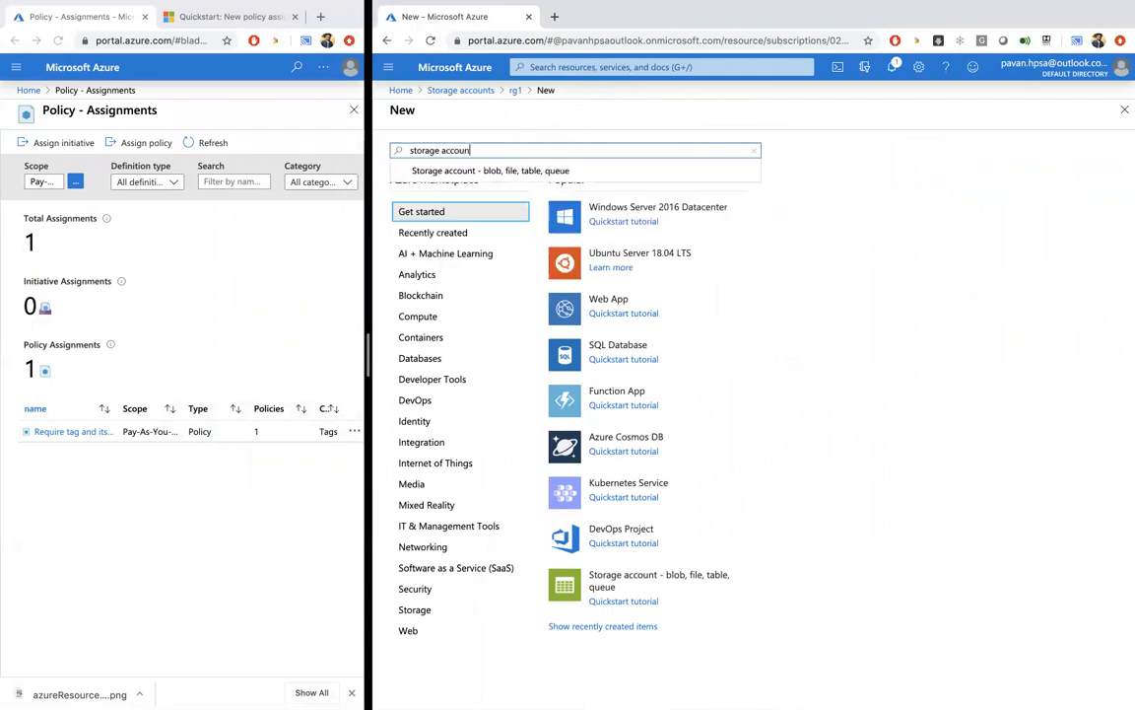
pyautogui.click(498, 171)
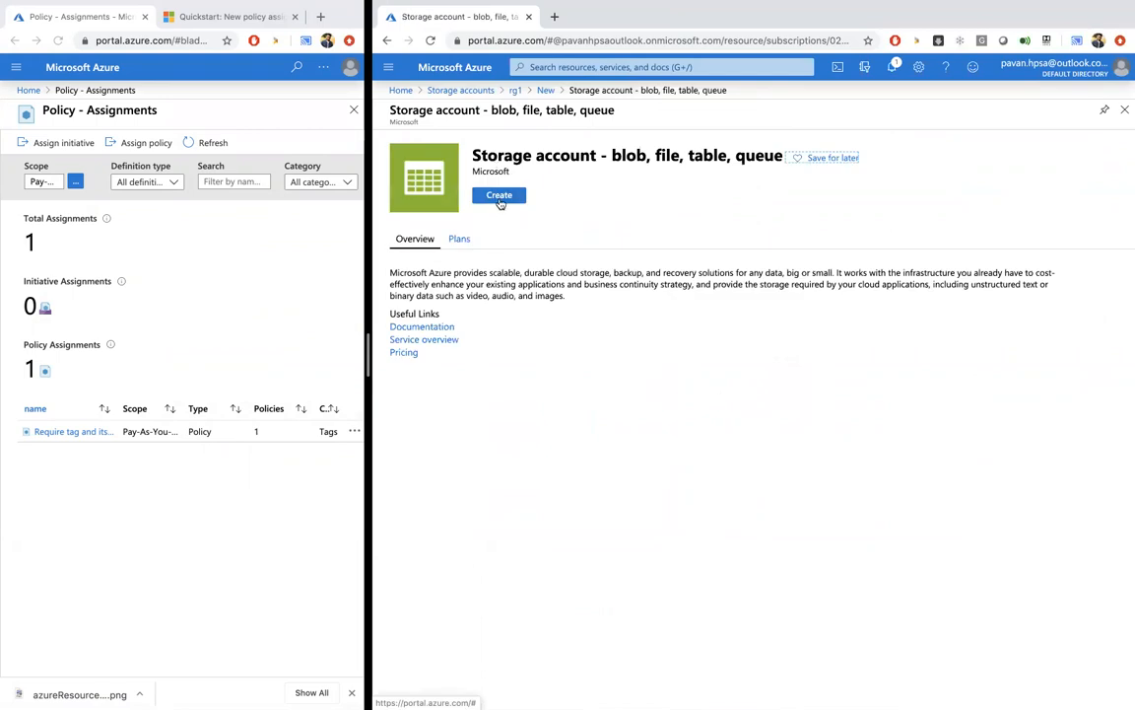
pyautogui.click(499, 195)
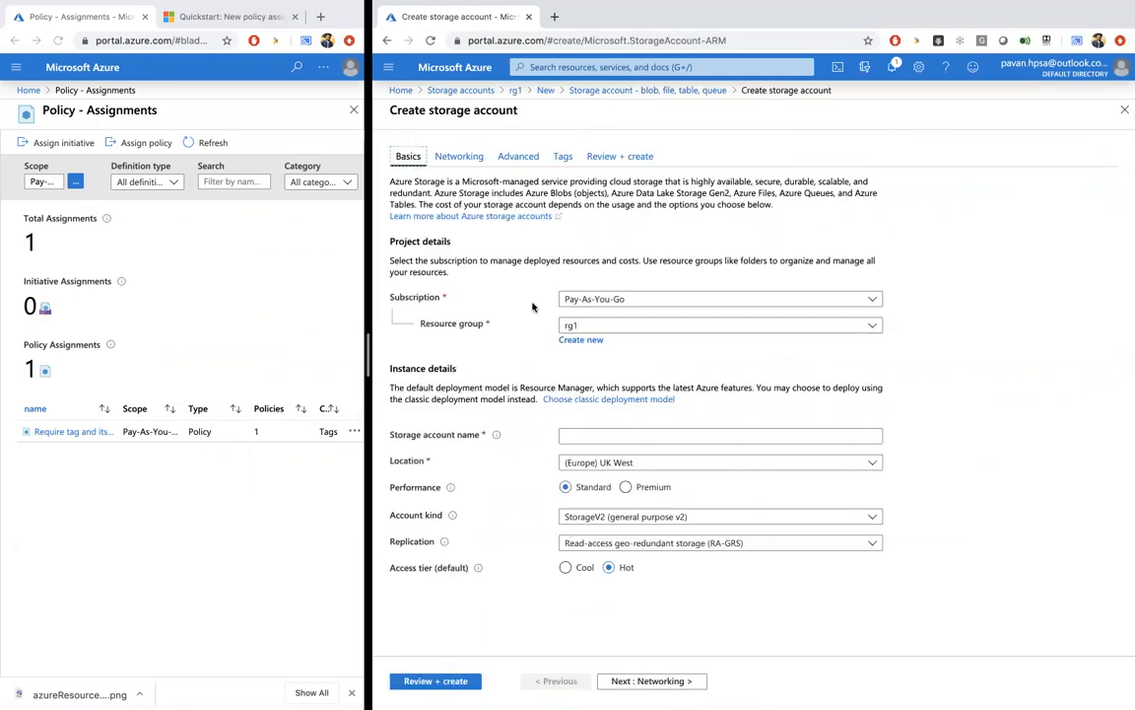
# Enter twotwotwo as the new storage account's name.
pyautogui.click(655, 436)
pyautogui.write('two')
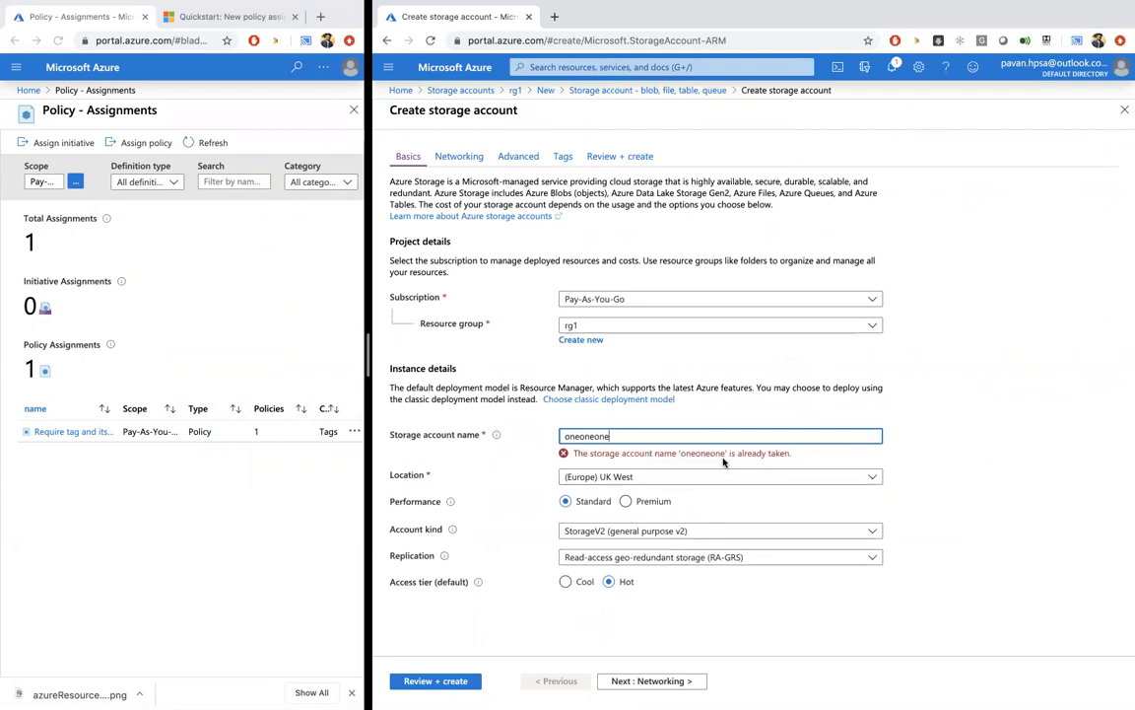
pyautogui.doubleClick(629, 433)
pyautogui.write('twotwotwo')
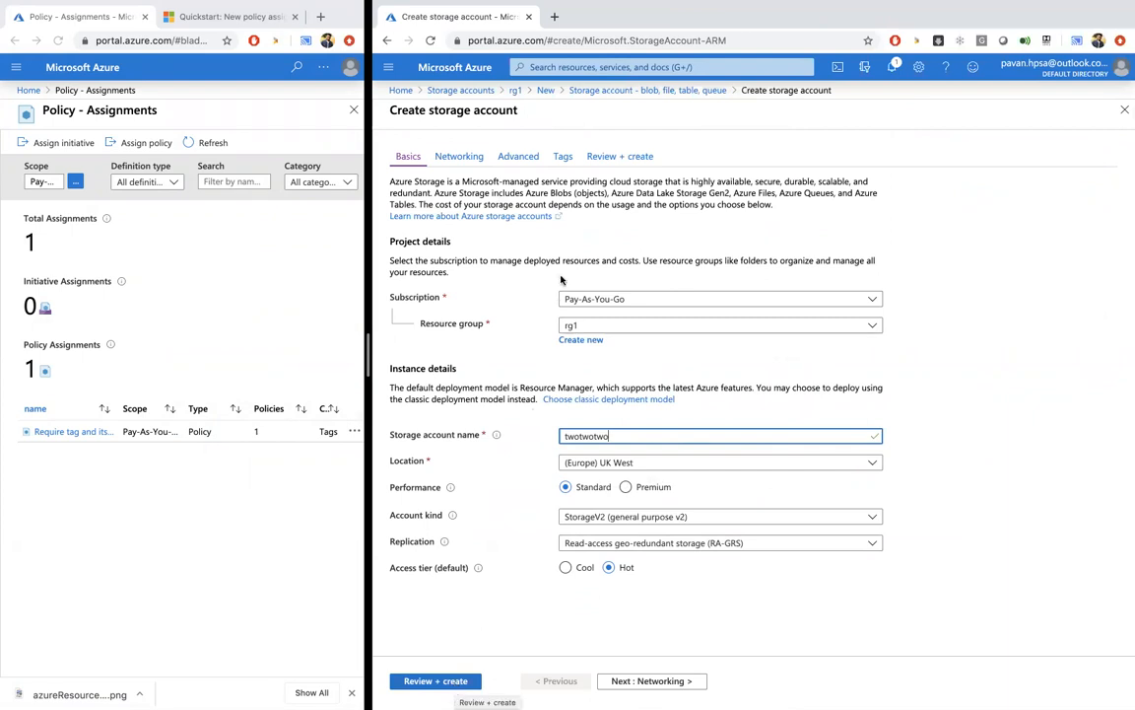
# Validate the new storage account with its tags left empty, then abandon the creation form and return to resource group rg1.
pyautogui.click(563, 157)
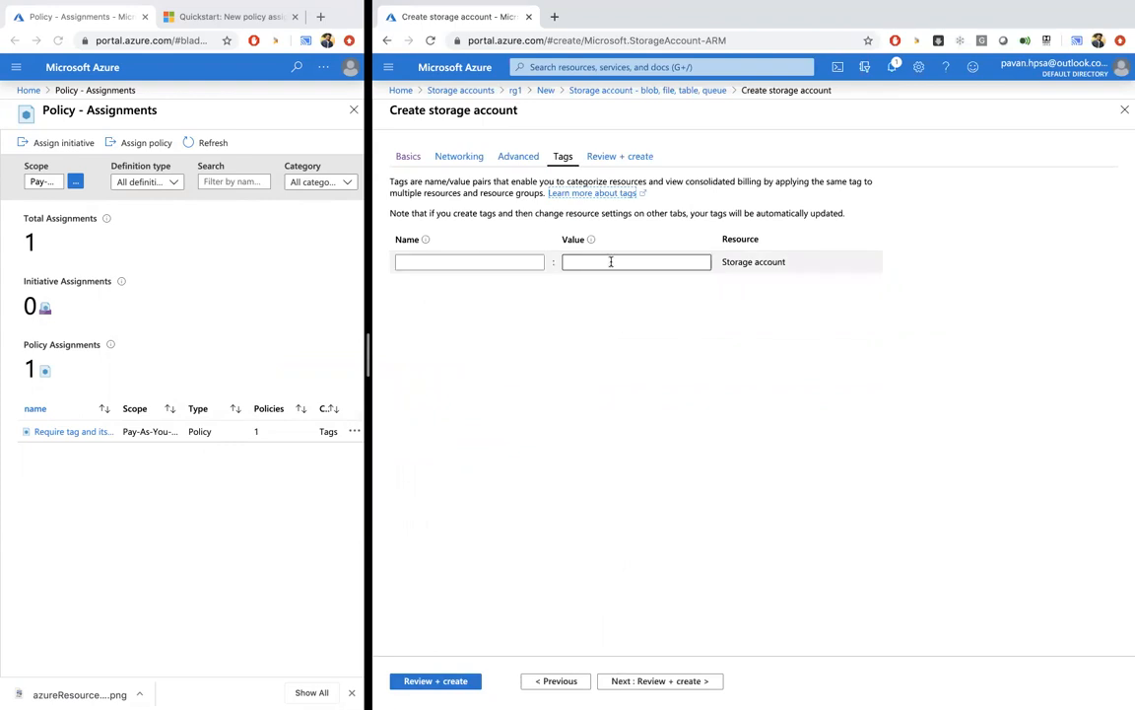
pyautogui.click(404, 158)
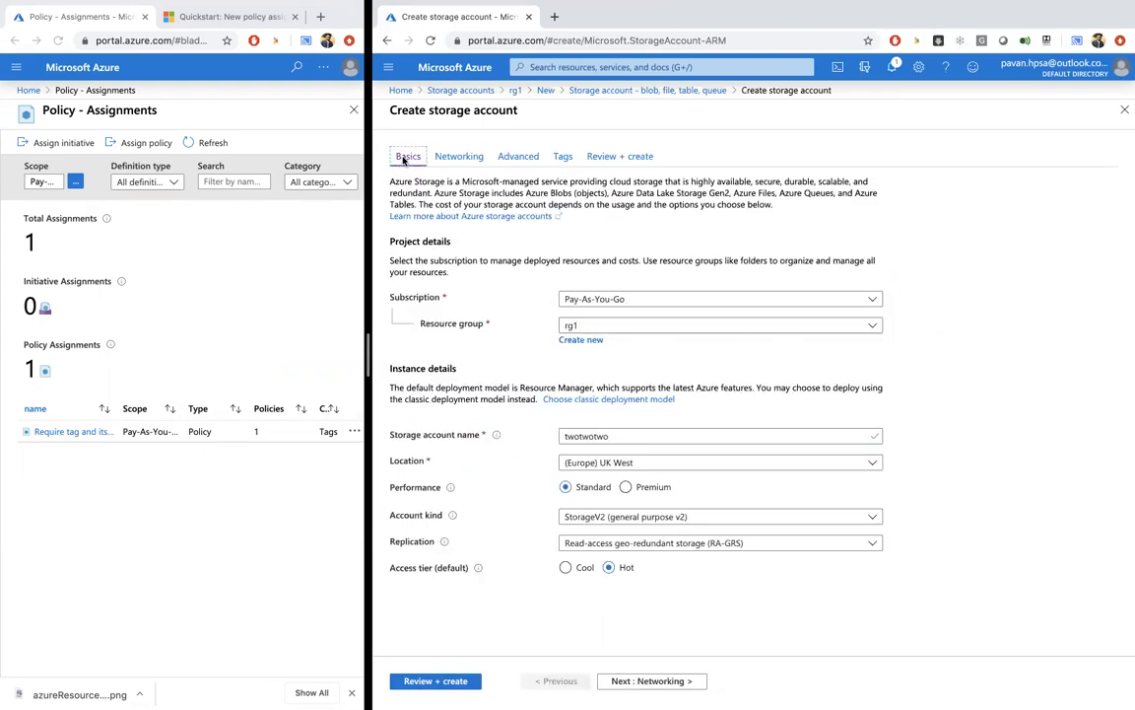
pyautogui.click(425, 681)
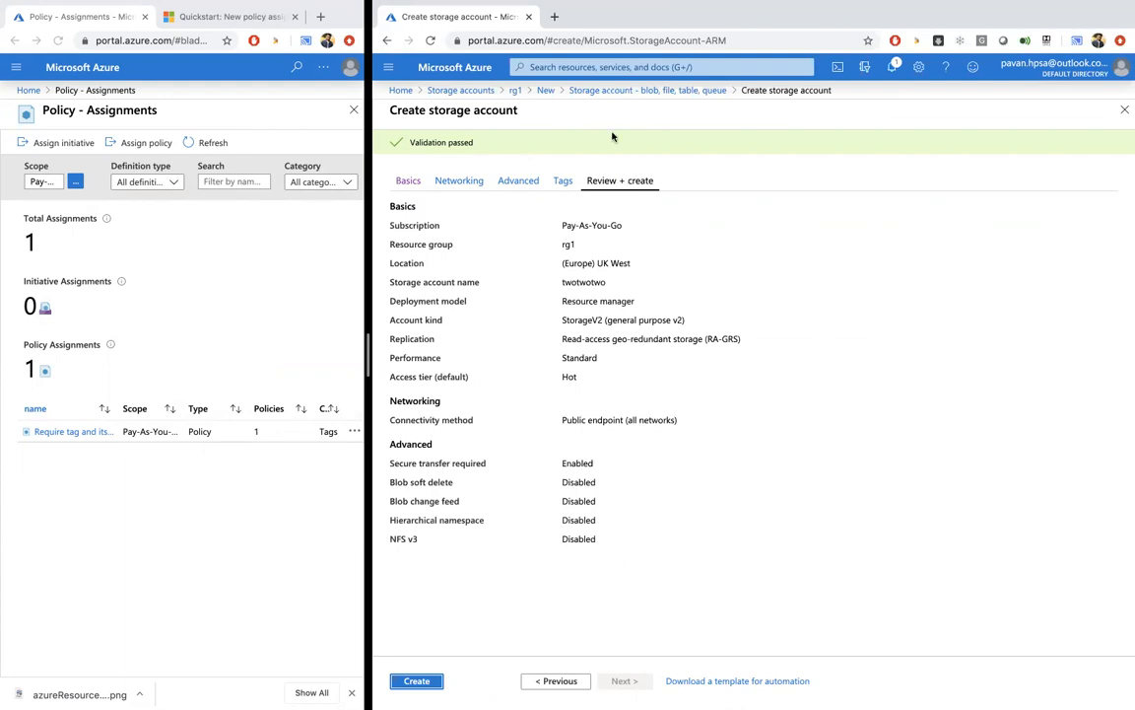
pyautogui.click(561, 180)
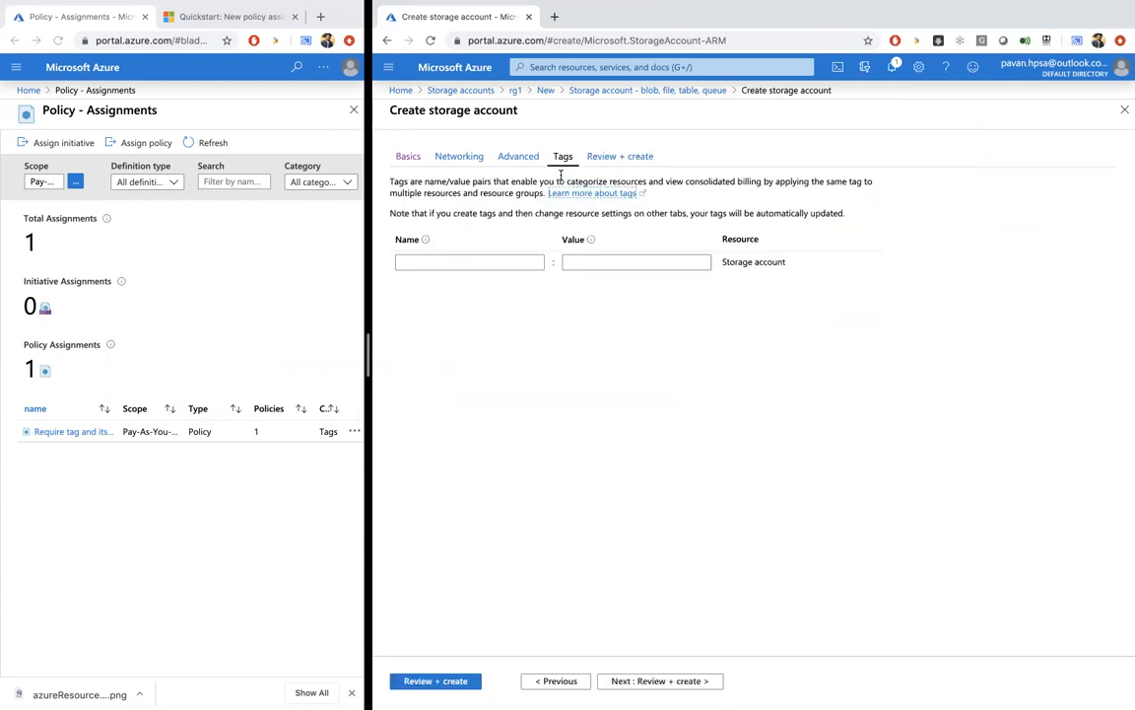
pyautogui.click(516, 90)
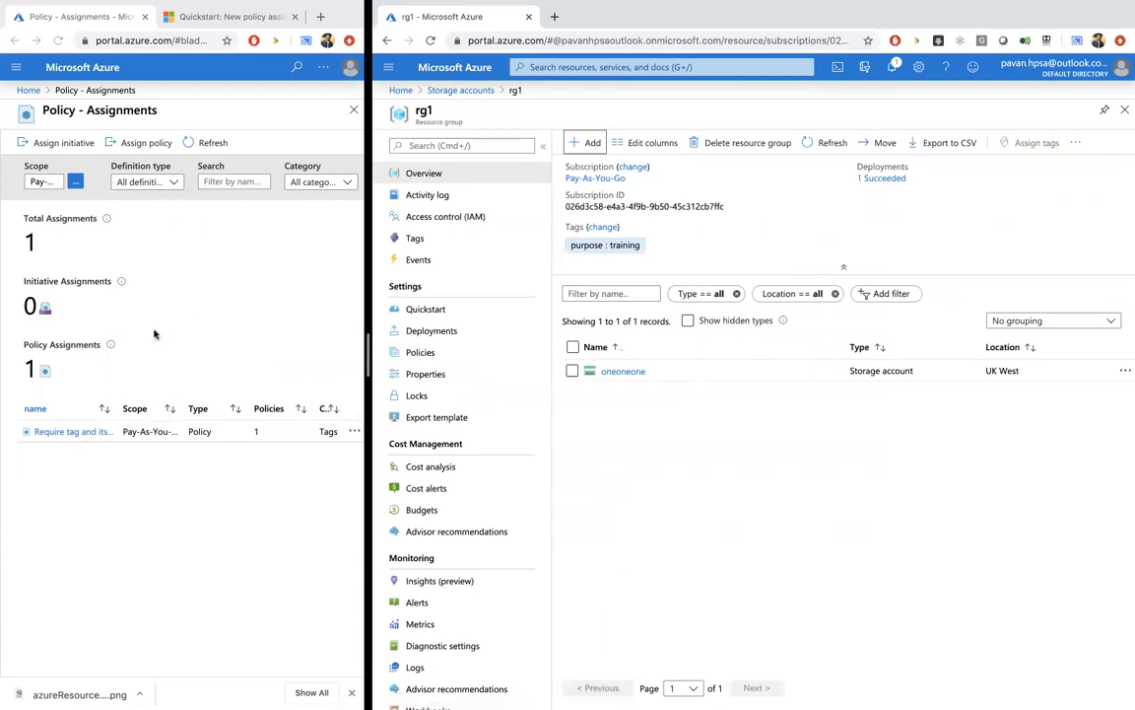
# Add a resource to rg1 again and open the marketplace page of the "Storage account - blob, file, table, queue" offering.
pyautogui.click(586, 143)
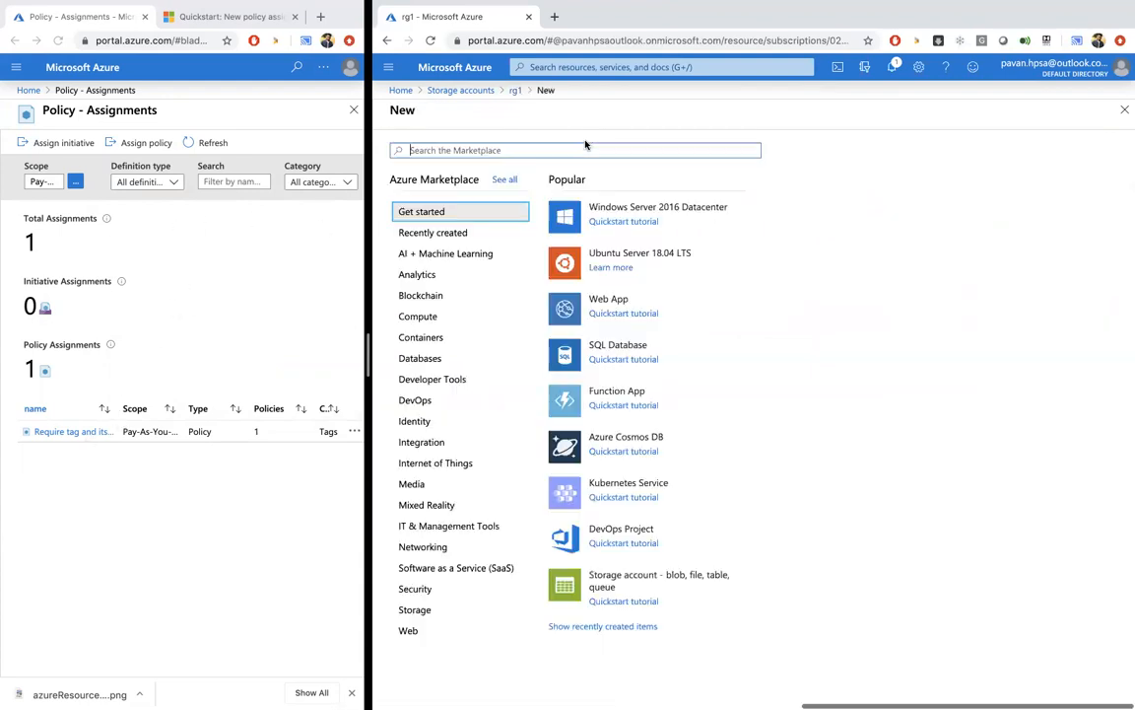
pyautogui.write('storage')
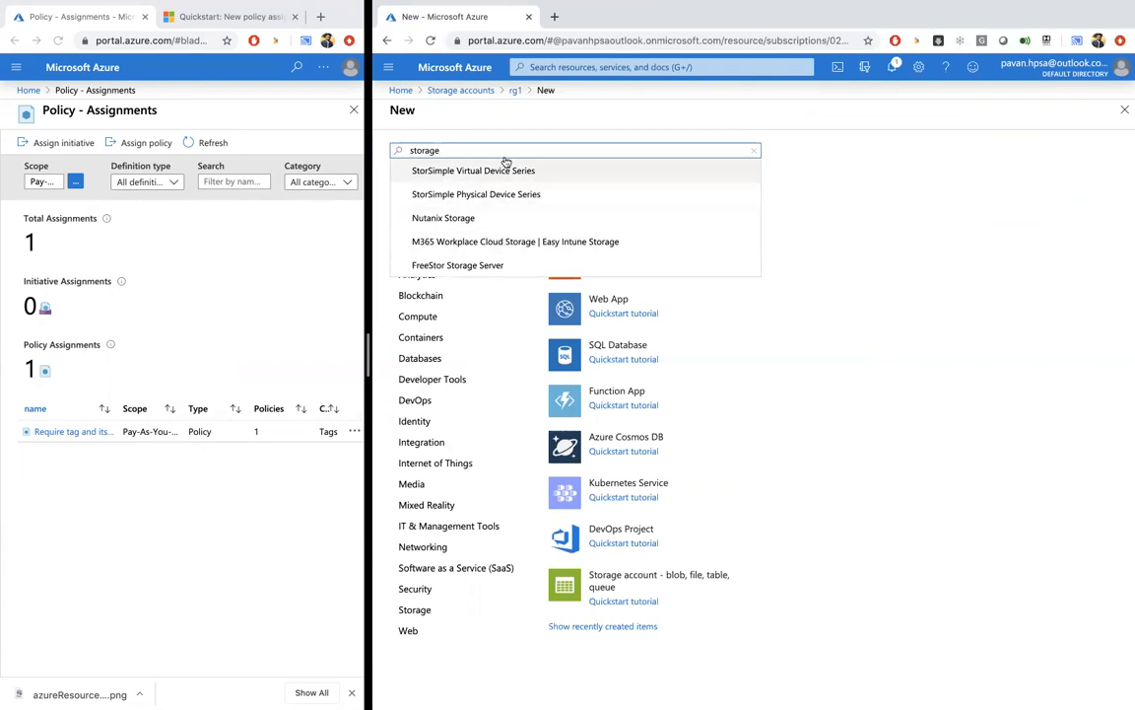
pyautogui.write('account')
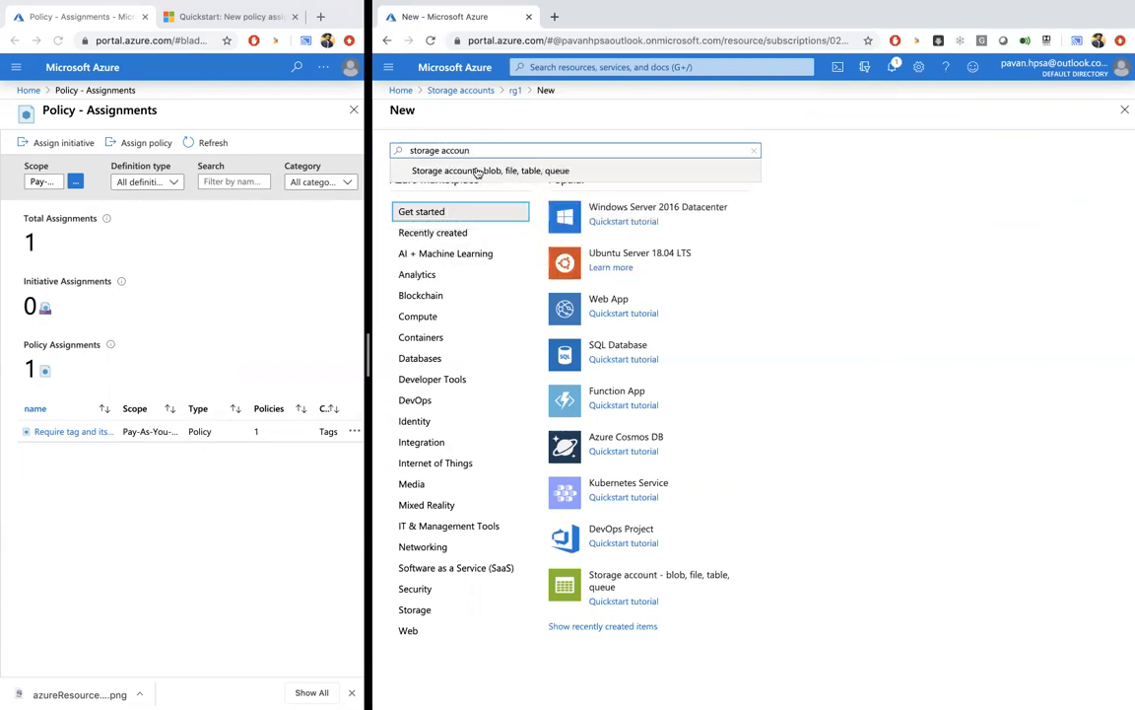
pyautogui.click(434, 169)
# Widen the policy window and open the policy compliance overview of the Pay-As-You-Go subscription.
pyautogui.moveTo(368, 205); pyautogui.dragTo(681, 212)
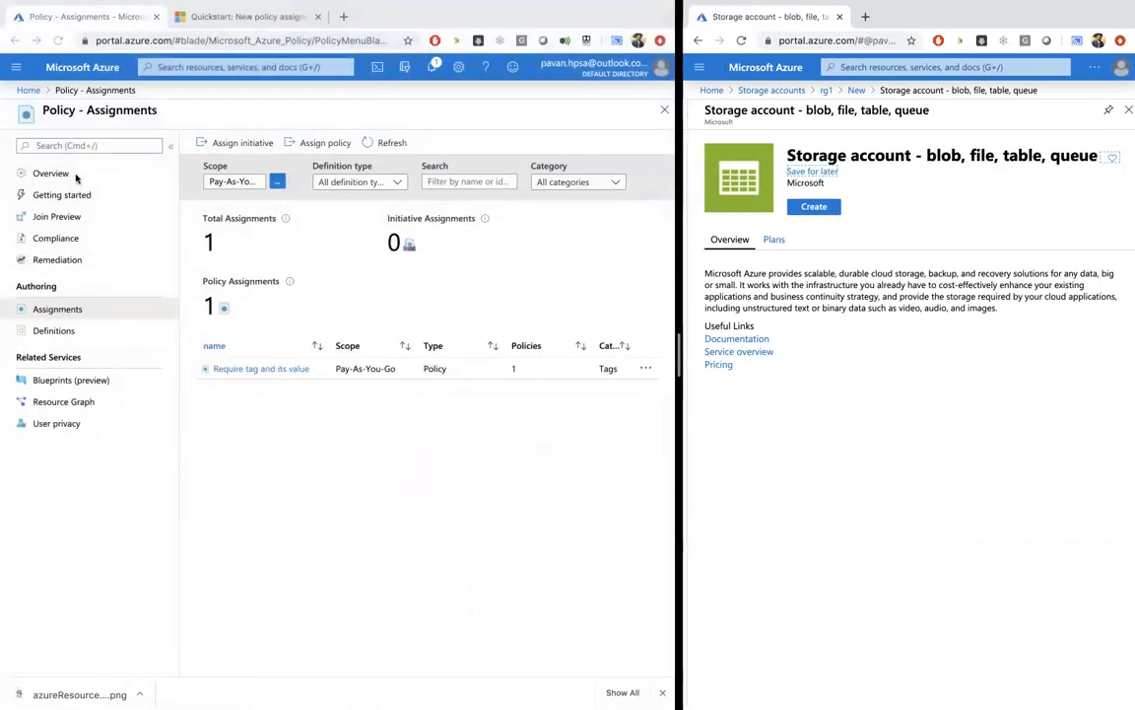
pyautogui.click(30, 90)
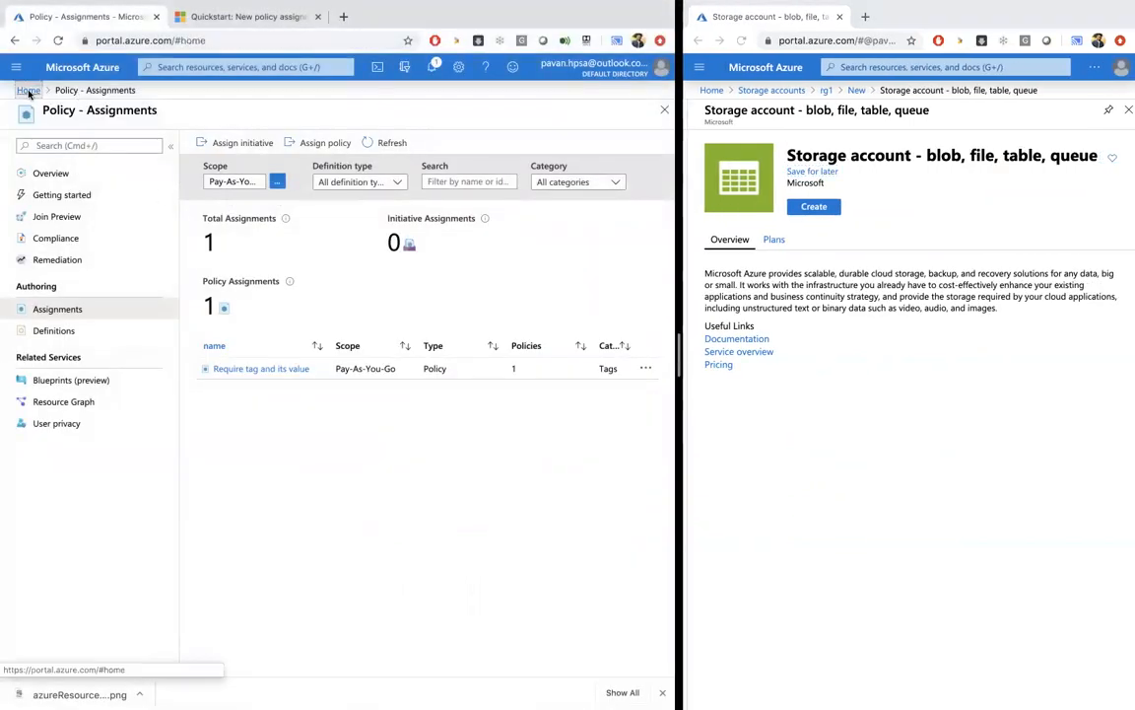
pyautogui.click(227, 149)
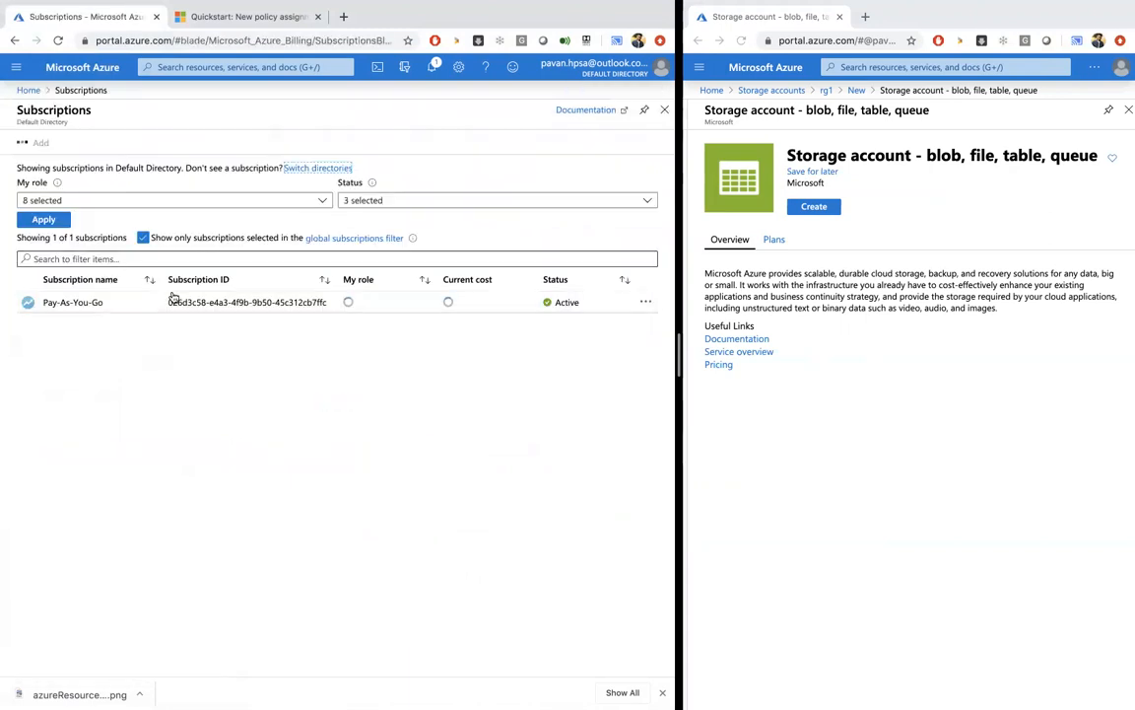
pyautogui.click(96, 306)
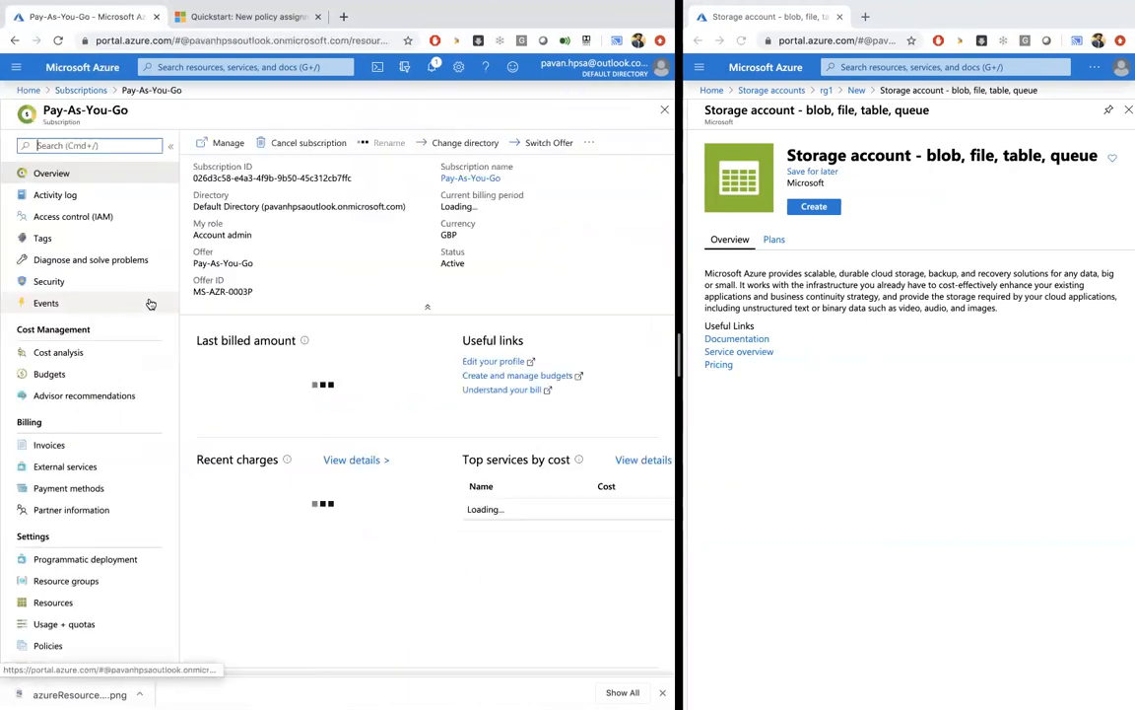
pyautogui.scroll(-3, 86, 449)
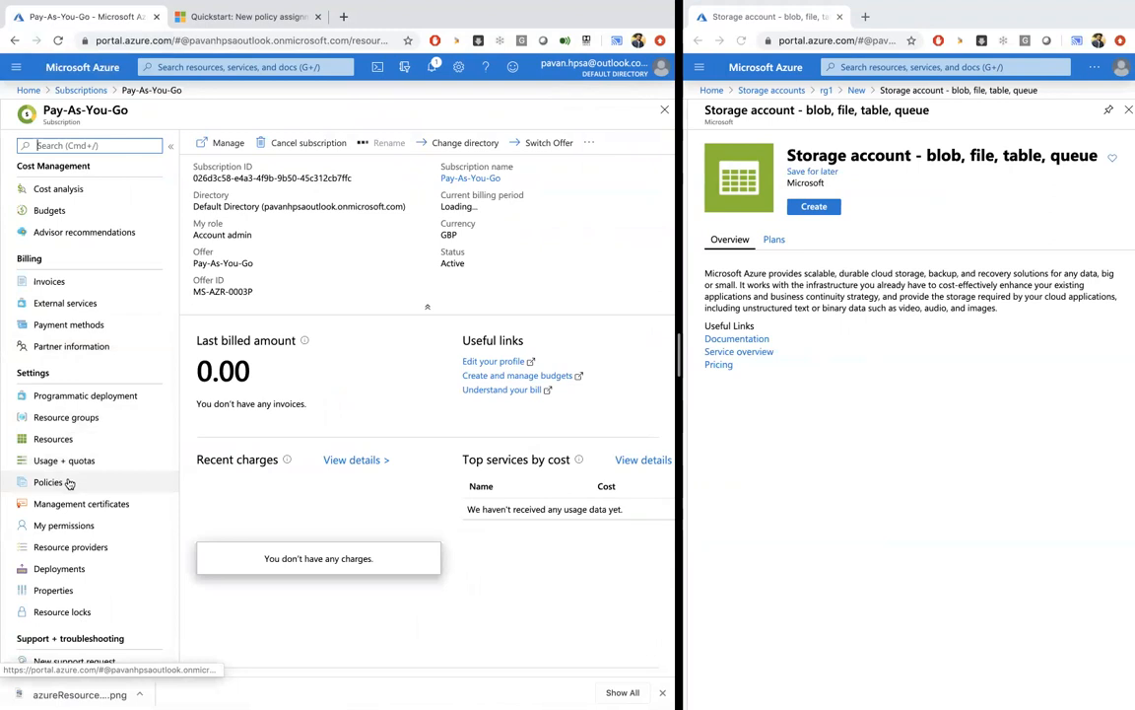
pyautogui.click(68, 482)
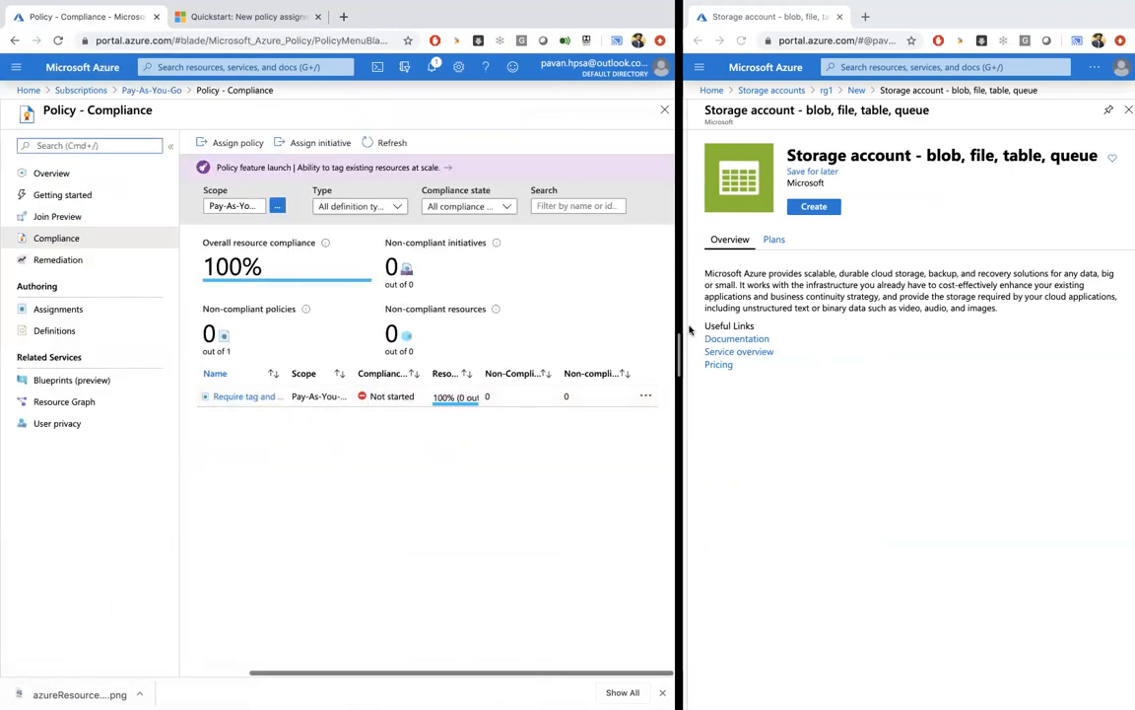
# Widen the storage account window, return to rg1, and open the creation form for "Storage account - blob, file, table, queue" from the marketplace.
pyautogui.moveTo(563, 327); pyautogui.dragTo(414, 265)
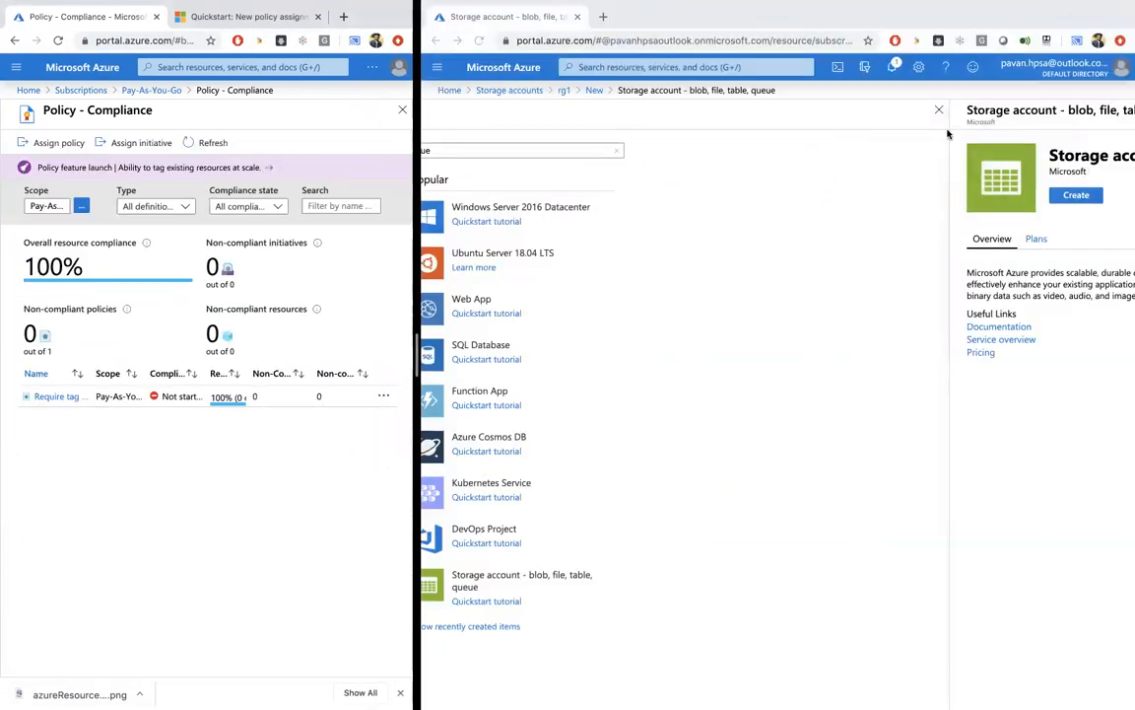
pyautogui.click(938, 109)
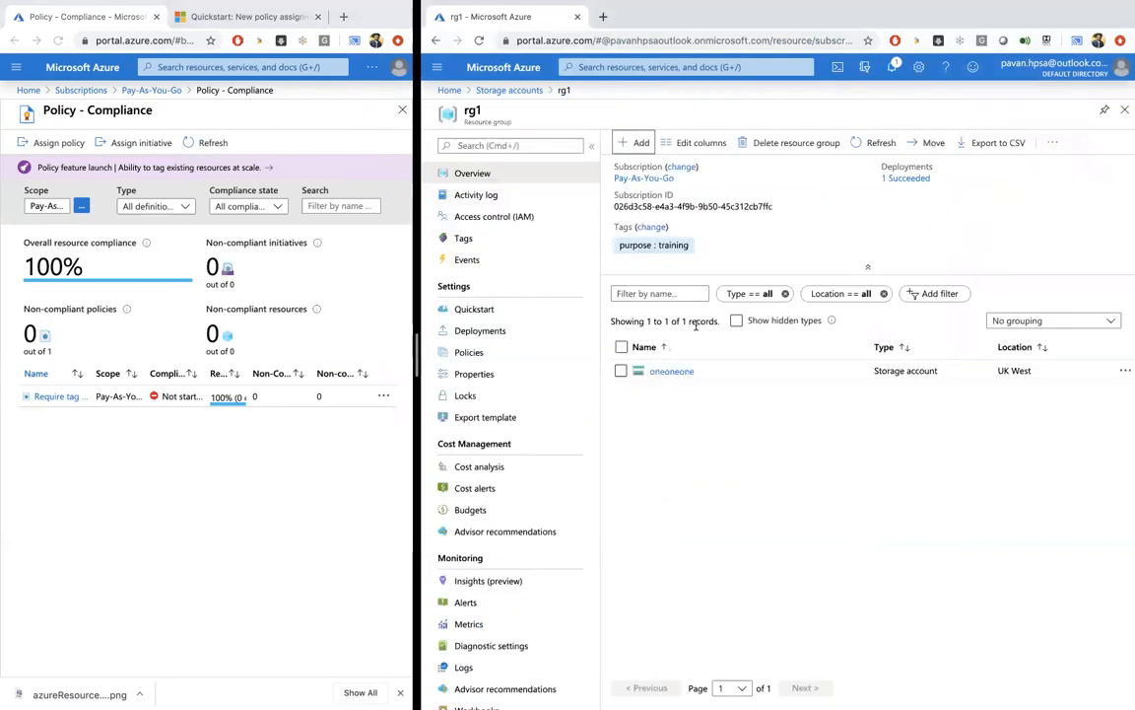
pyautogui.click(639, 146)
pyautogui.write('s')
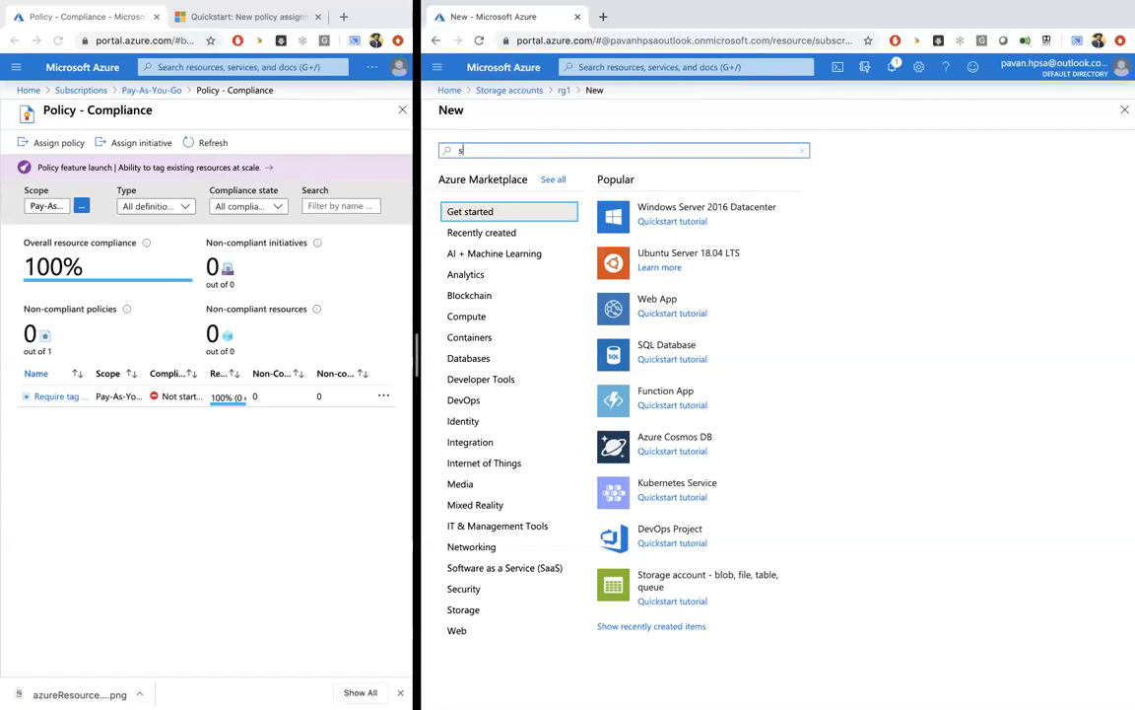
pyautogui.write('torage ')
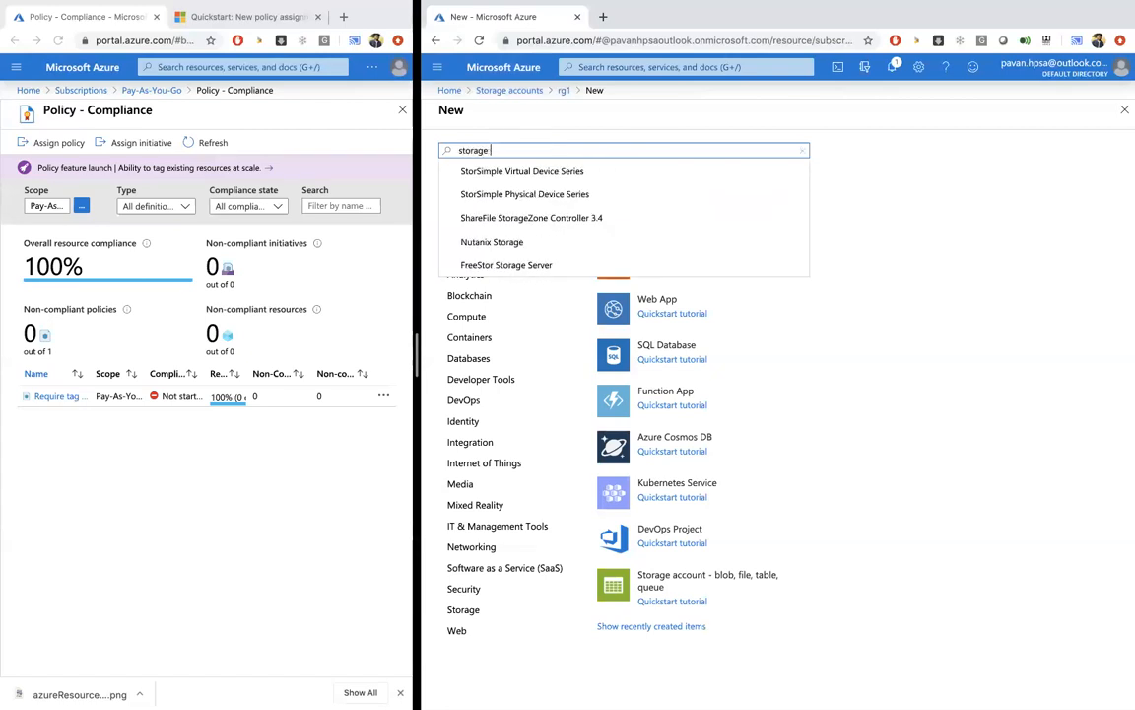
pyautogui.write('acc')
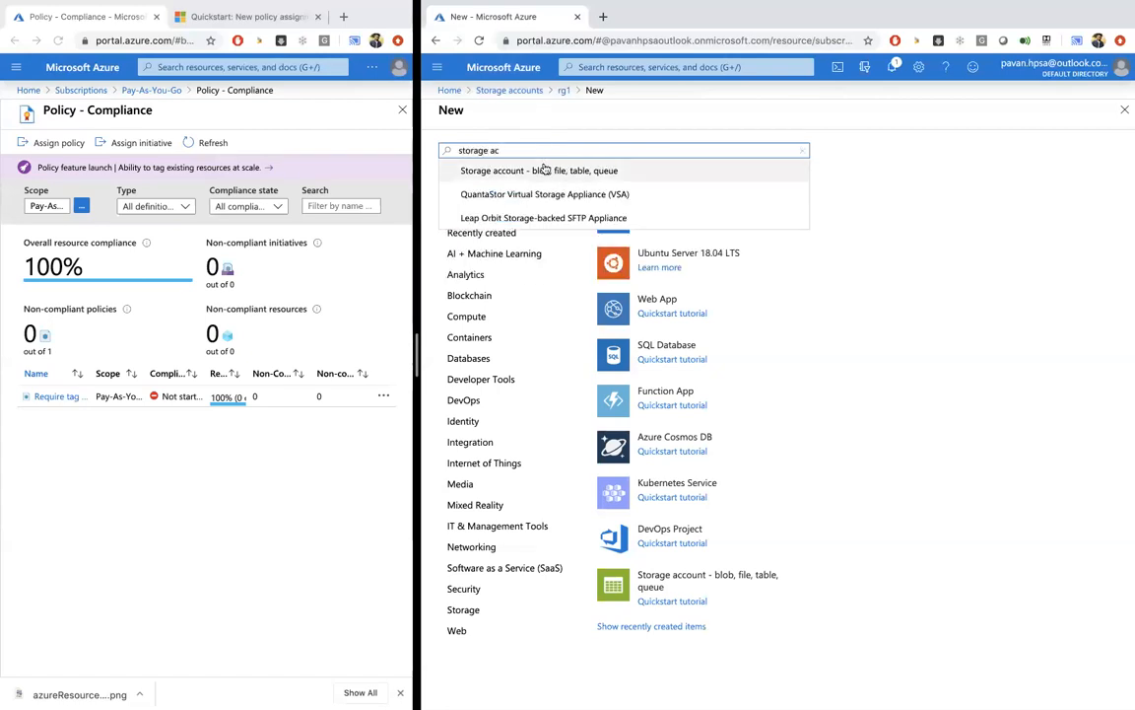
pyautogui.click(543, 168)
pyautogui.click(543, 192)
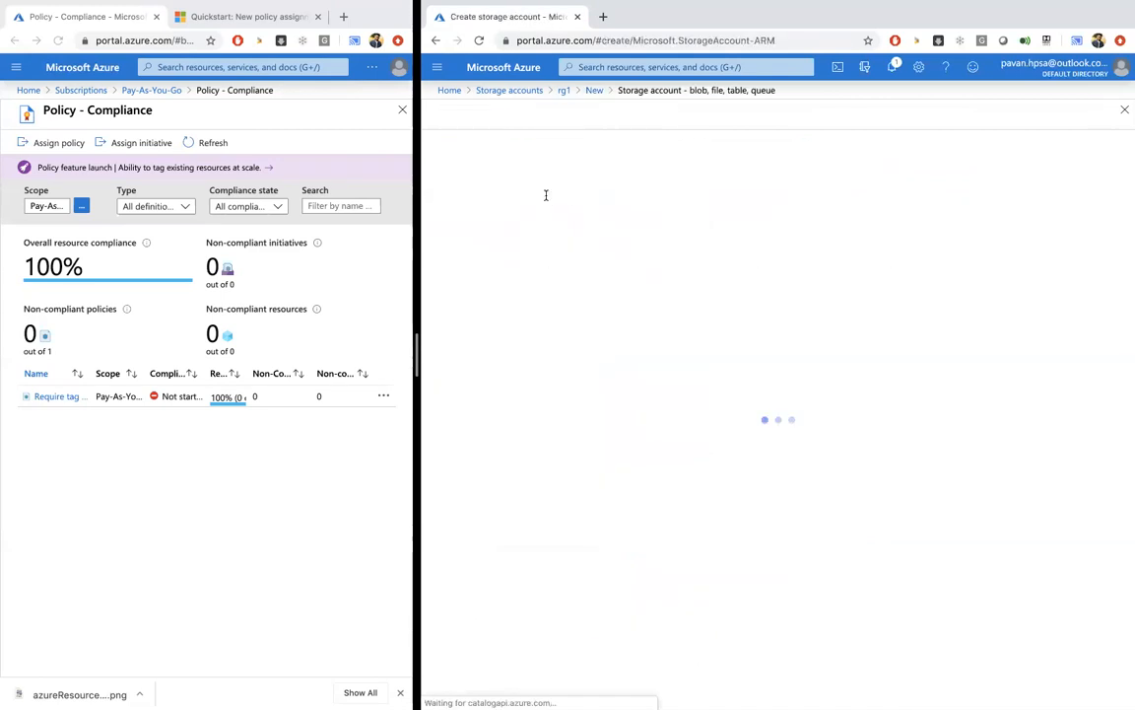
# Try to create a storage account named twotwotwo in rg1 without any tags.
pyautogui.click(644, 434)
pyautogui.write('twotwotwo')
pyautogui.click(471, 680)
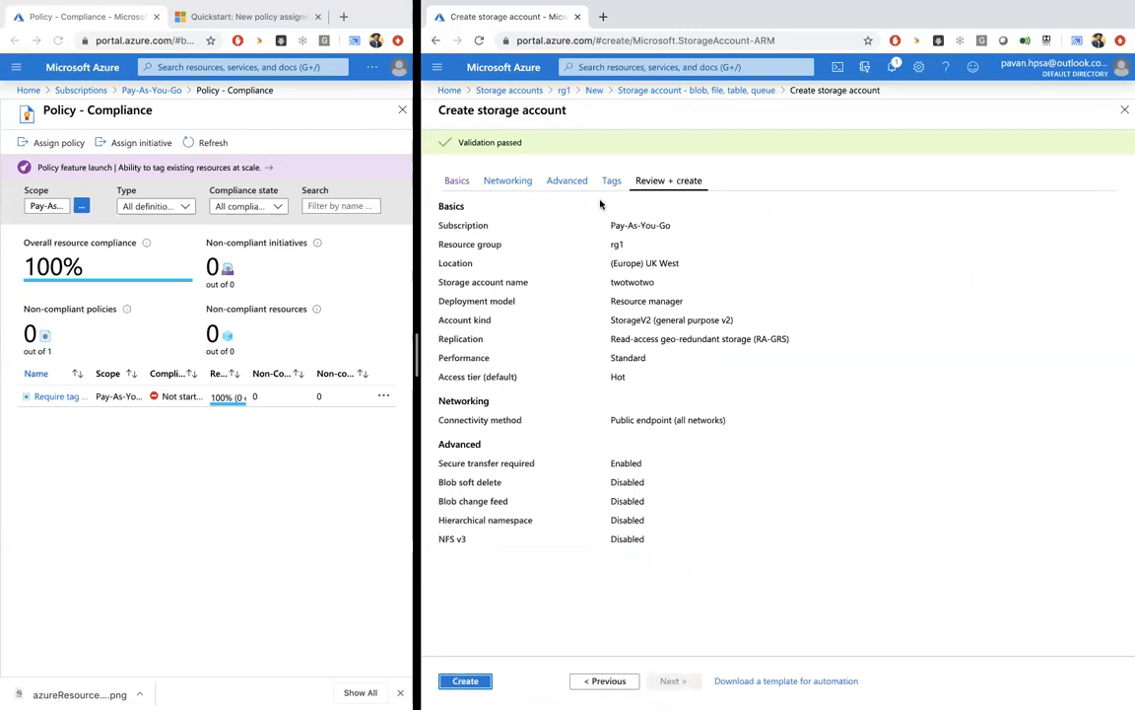
pyautogui.click(466, 681)
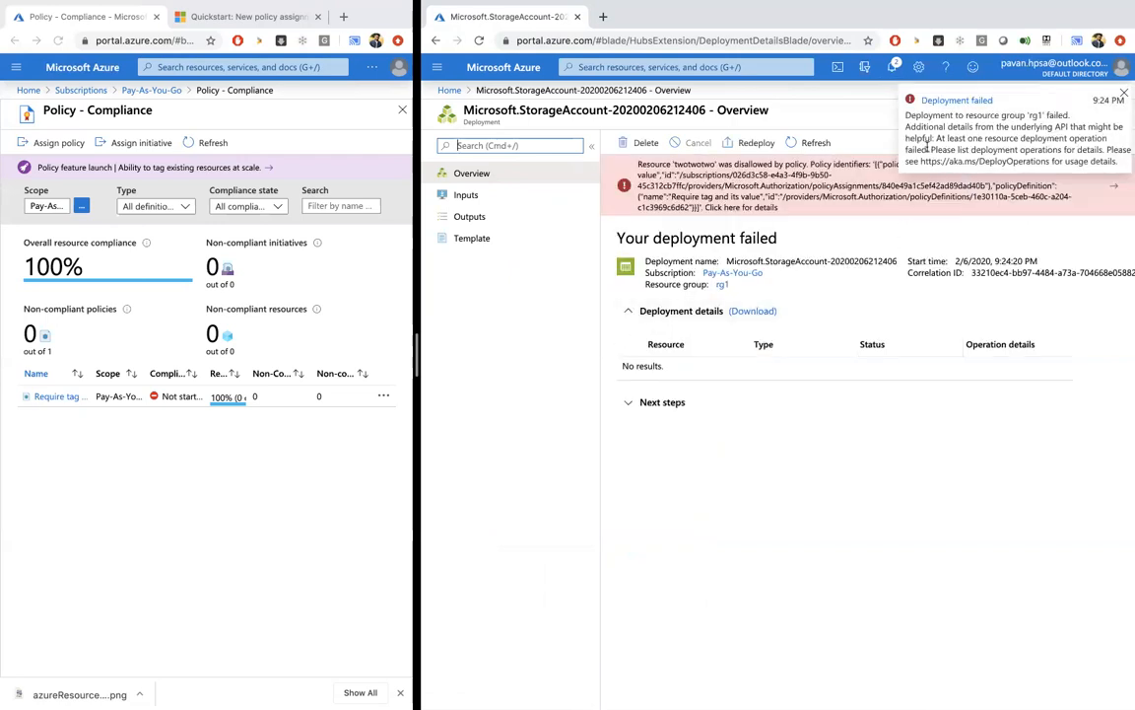
# Examine the deployment notification and the policy details in the deployment overview's message.
pyautogui.moveTo(922, 116); pyautogui.dragTo(1020, 116)
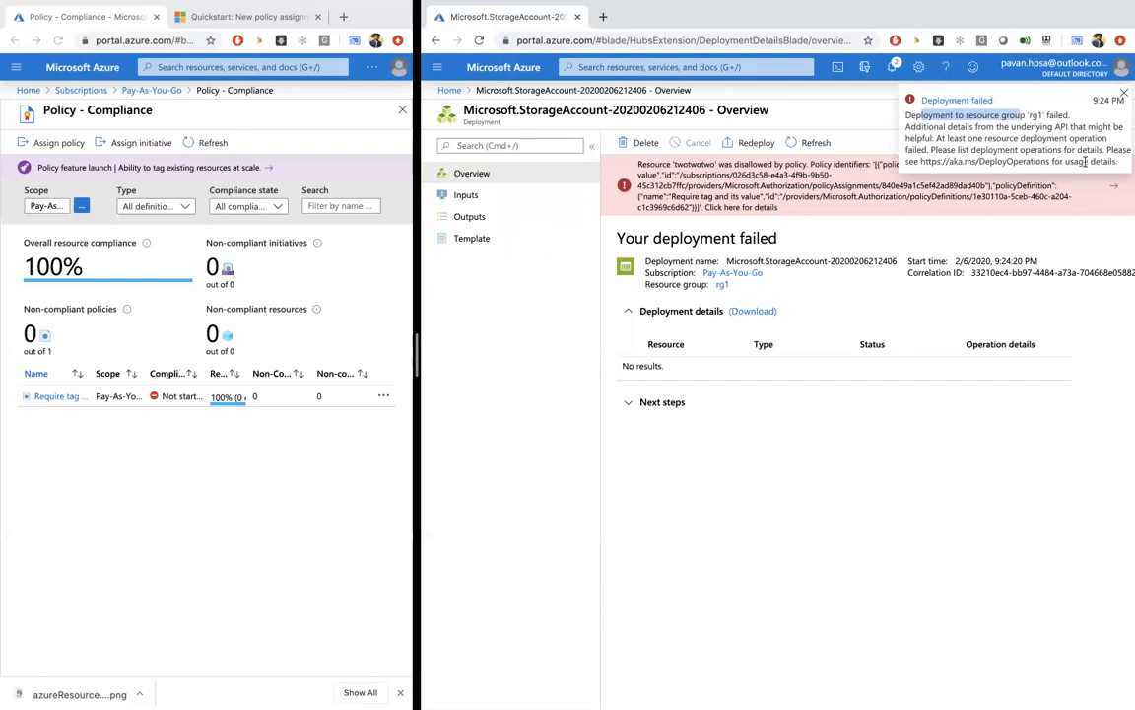
pyautogui.click(1123, 94)
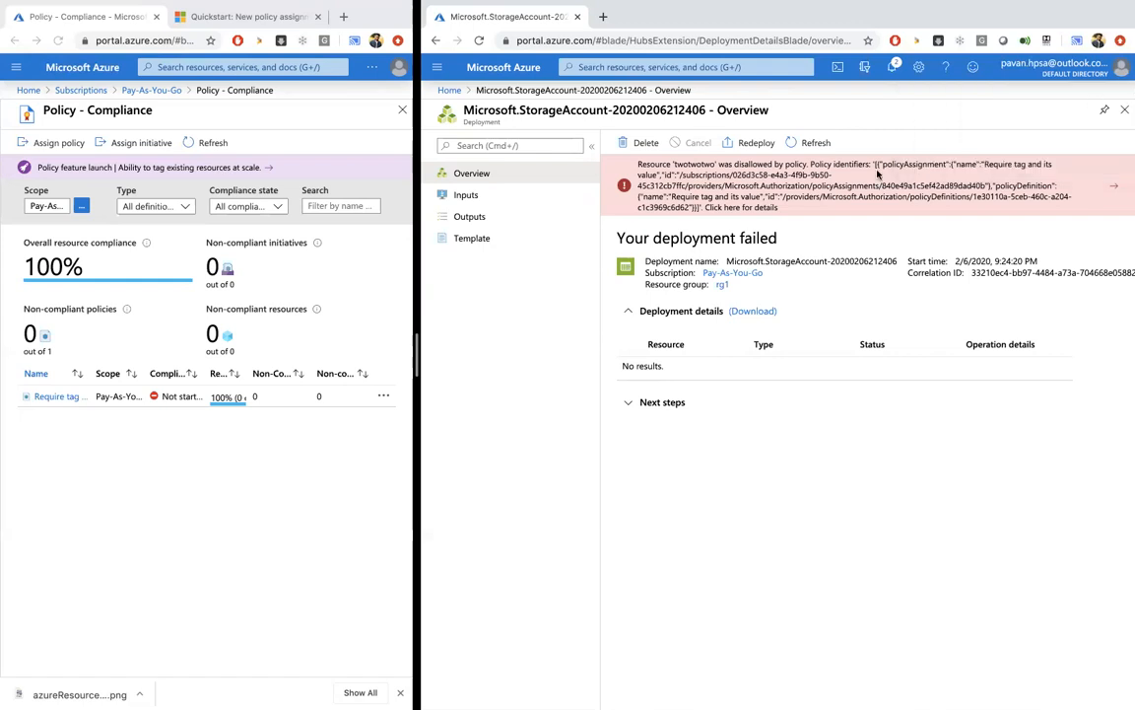
pyautogui.scroll(3, 728, 220)
pyautogui.scroll(3, 623, 153)
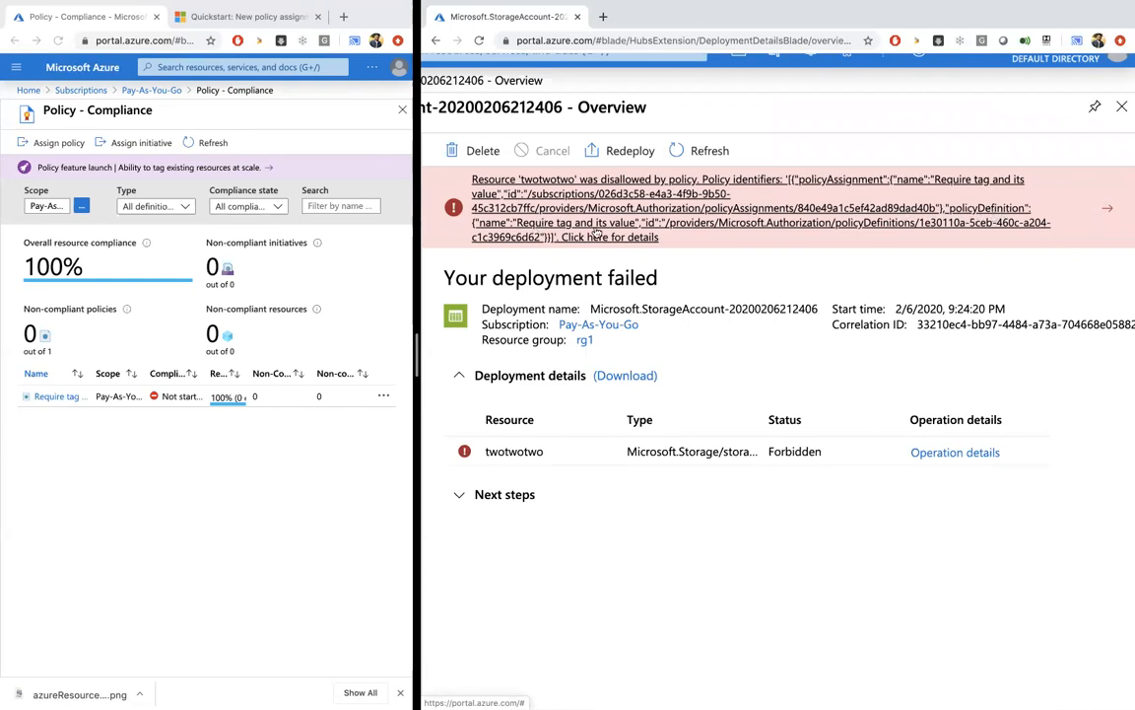
pyautogui.hotkey('ctrl', '+')
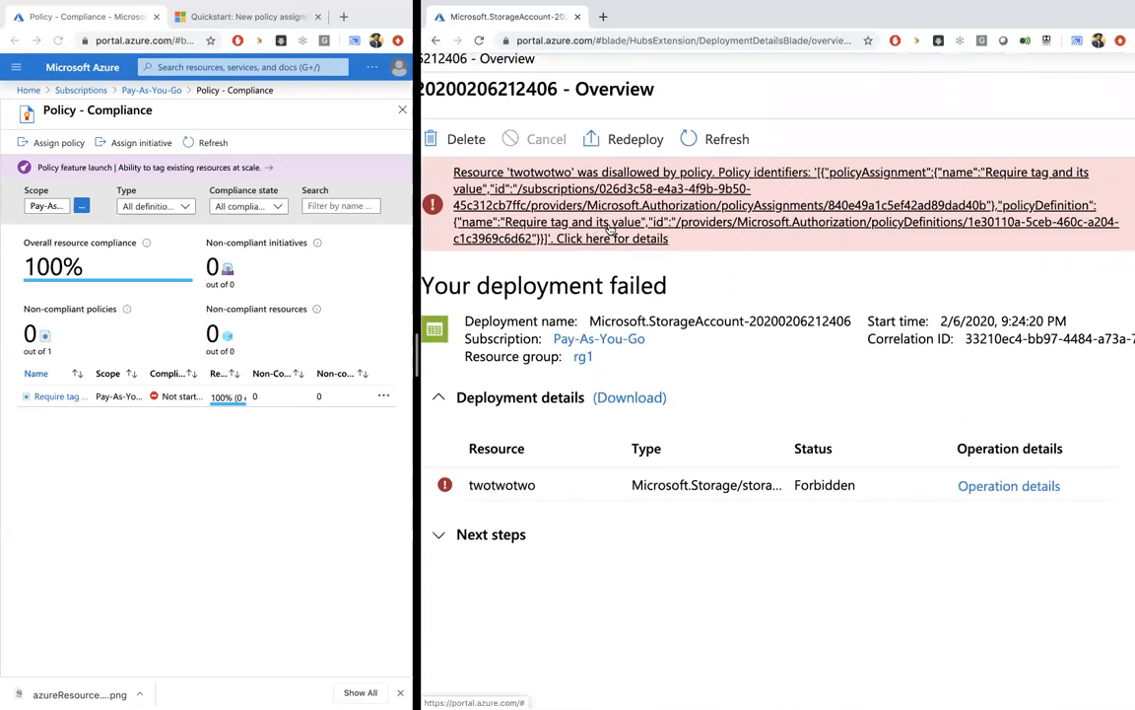
pyautogui.hotkey('ctrl', '-')
pyautogui.hotkey('ctrl', '-')
pyautogui.hotkey('ctrl', '-')
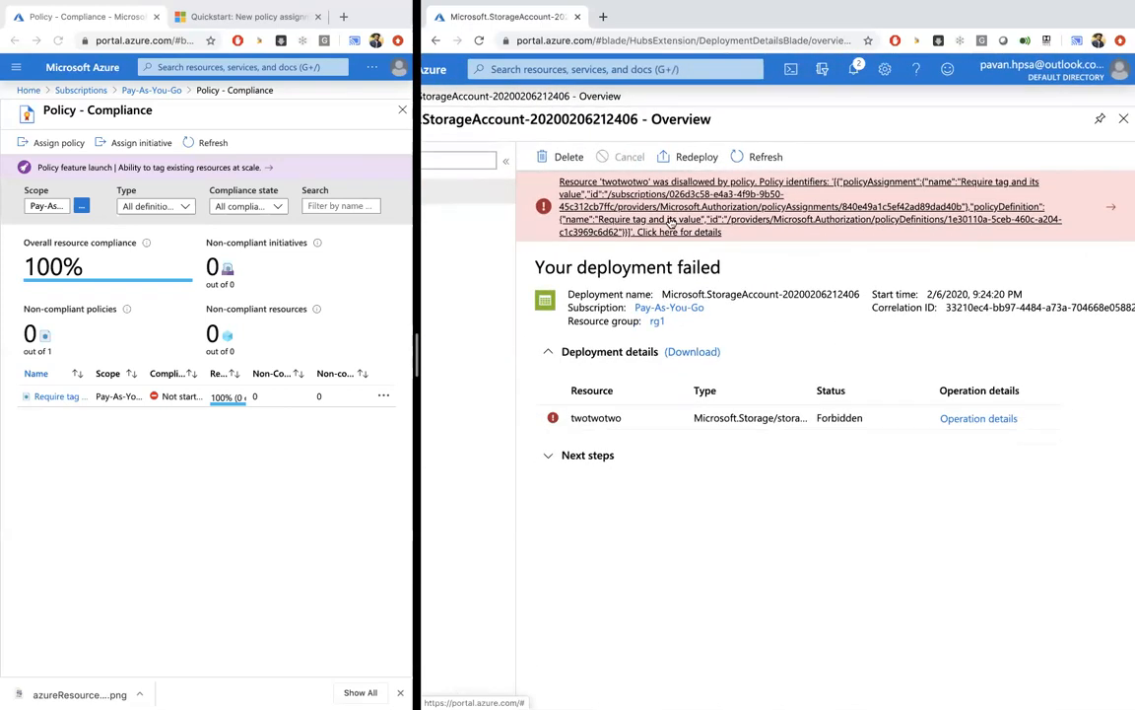
pyautogui.hotkey('ctrl', '-')
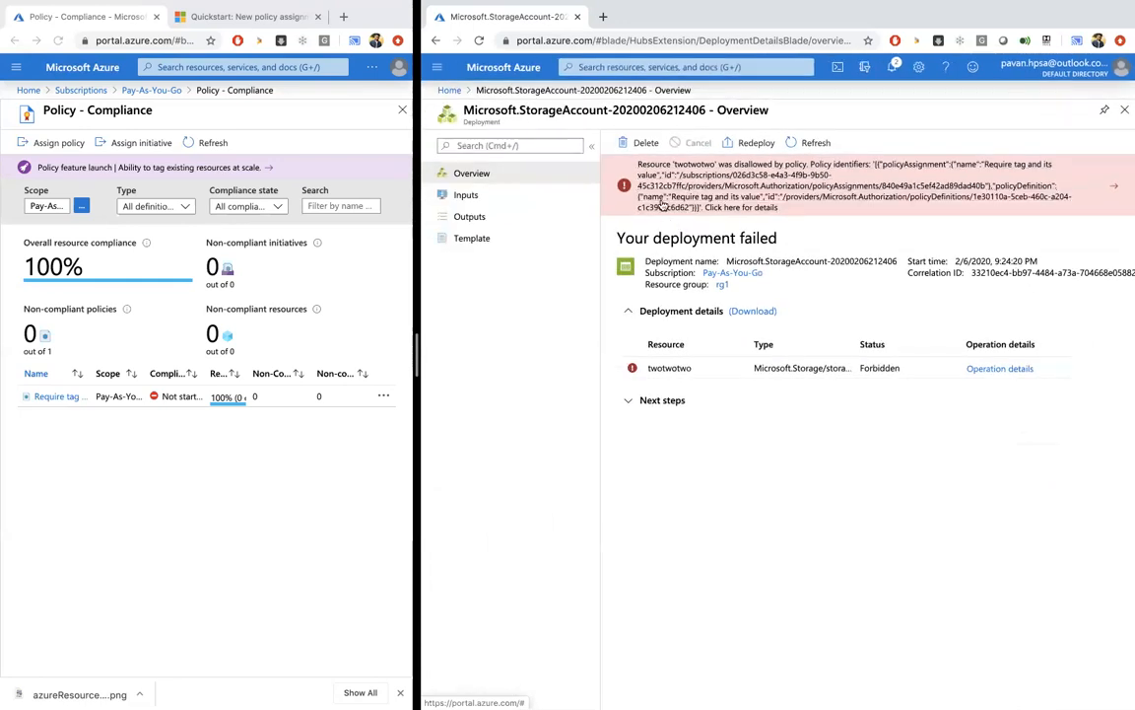
# Start another storage account from the storage accounts list, assigning it to resource group rg1 and naming it twotwotwo.
pyautogui.click(451, 90)
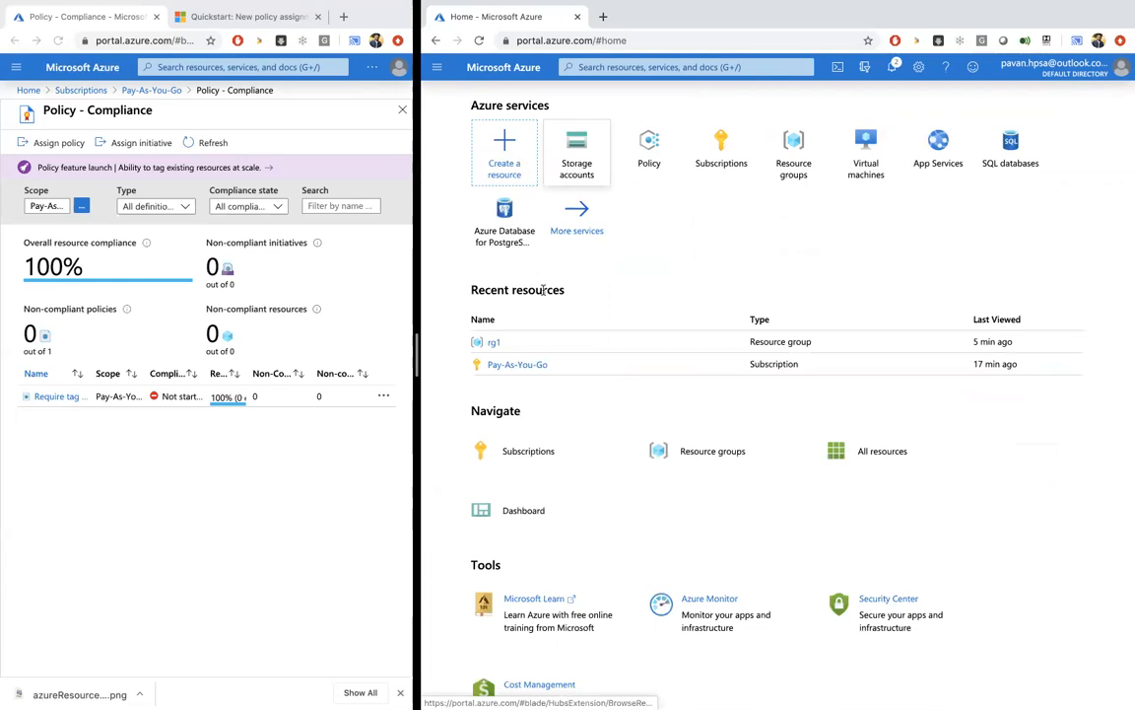
pyautogui.click(576, 149)
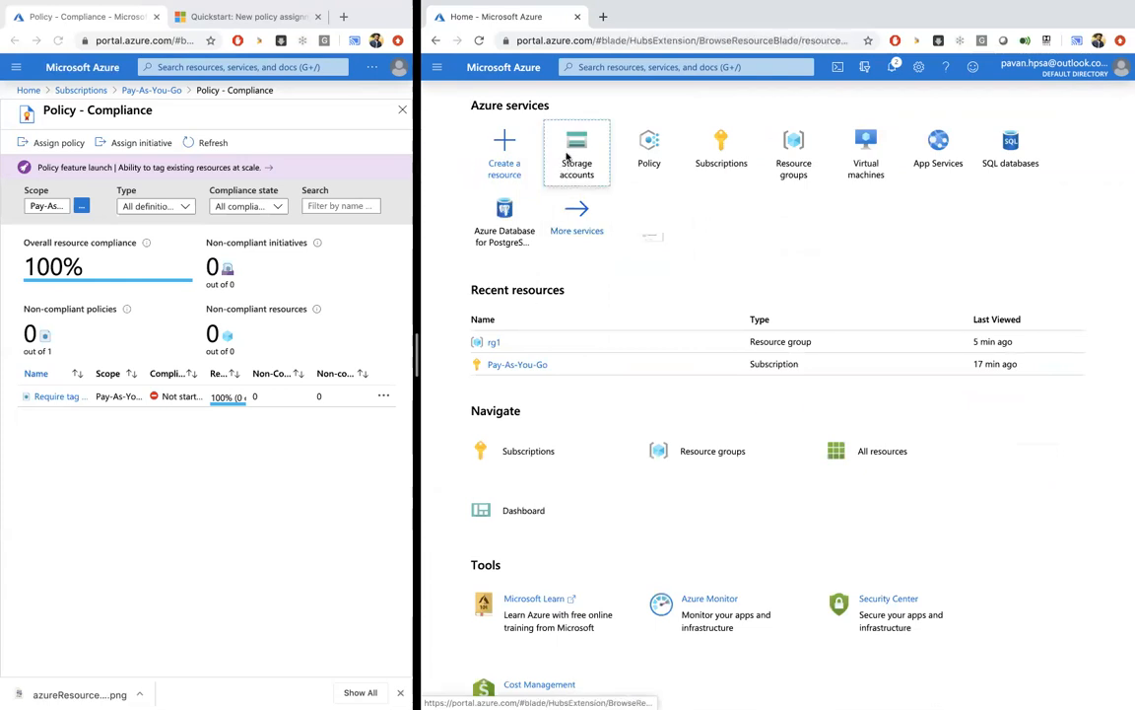
pyautogui.click(456, 143)
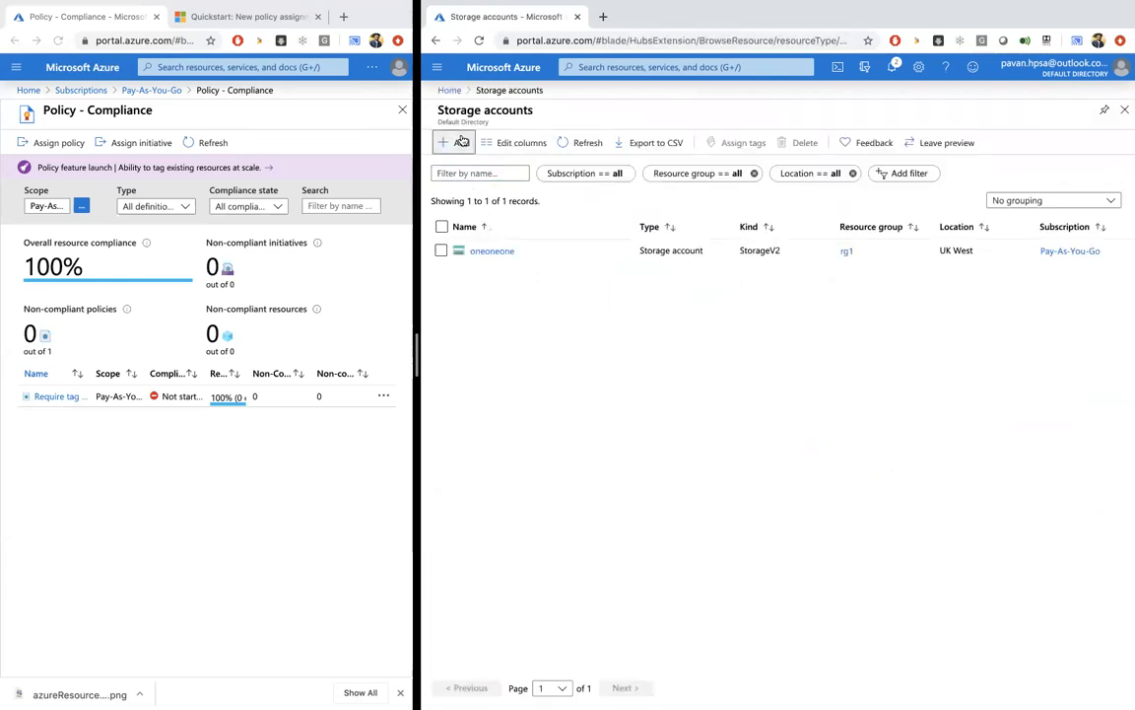
pyautogui.click(637, 327)
pyautogui.click(640, 343)
pyautogui.click(648, 434)
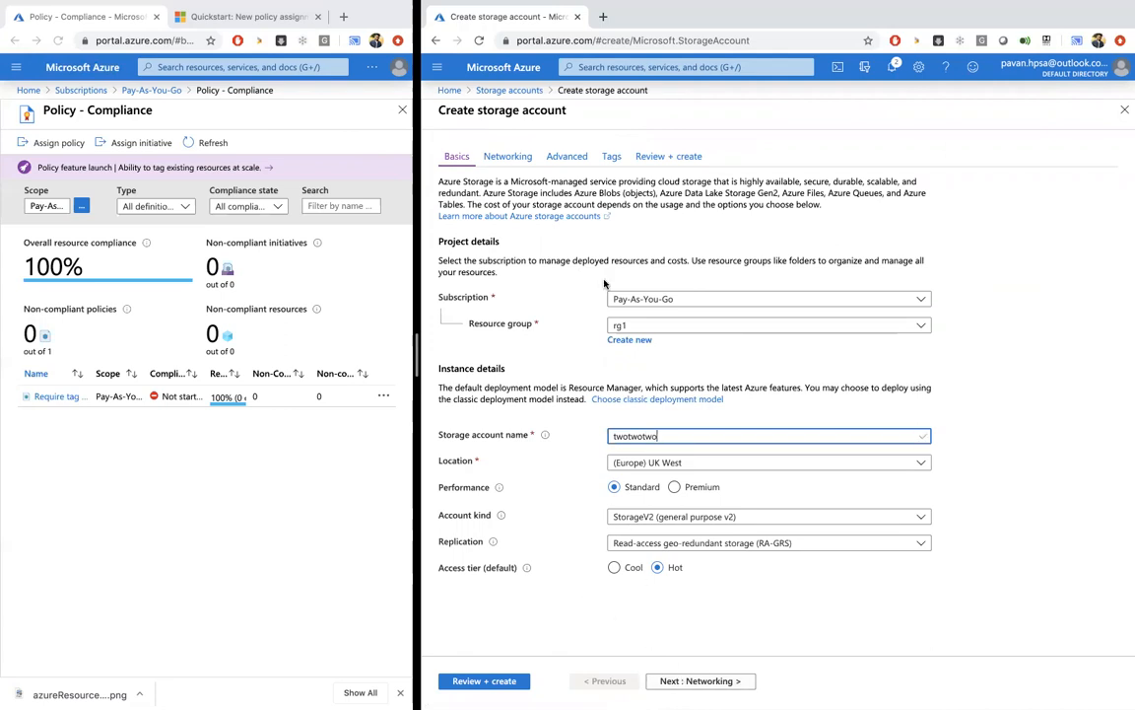
# Add the tag purpose with the value training to the new storage account.
pyautogui.click(609, 158)
pyautogui.click(513, 260)
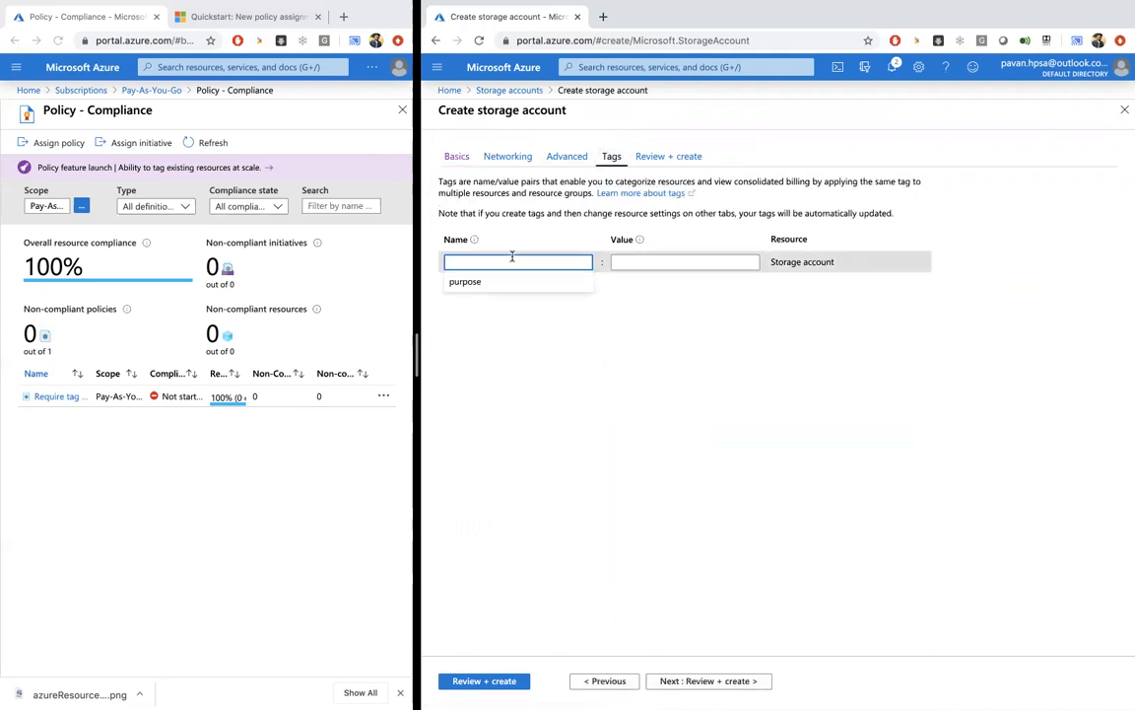
pyautogui.click(507, 283)
pyautogui.click(634, 262)
pyautogui.click(634, 281)
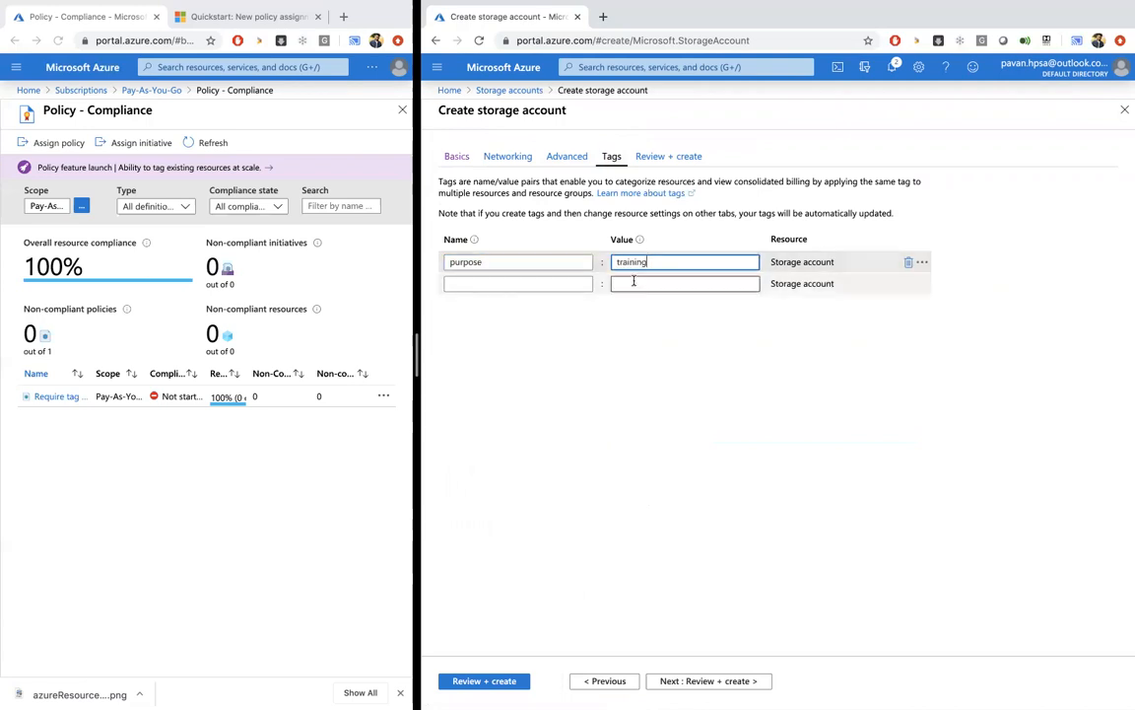
# Validate and create the tagged storage account, and open the deployed resource's overview.
pyautogui.click(485, 681)
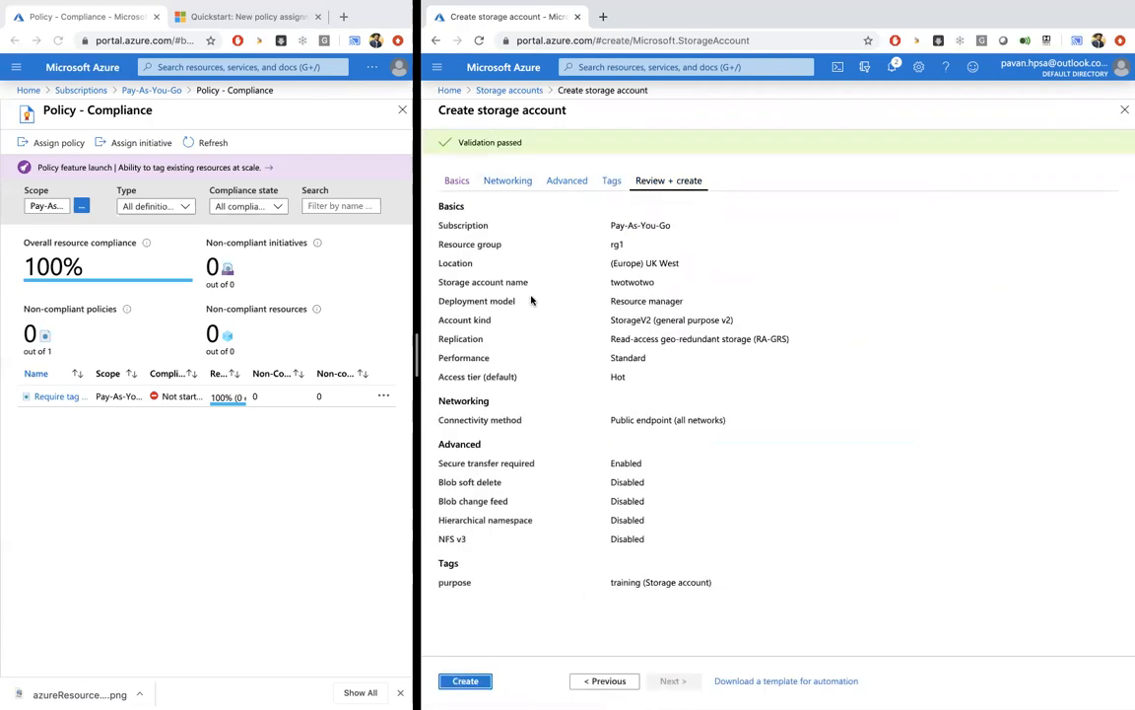
pyautogui.click(465, 681)
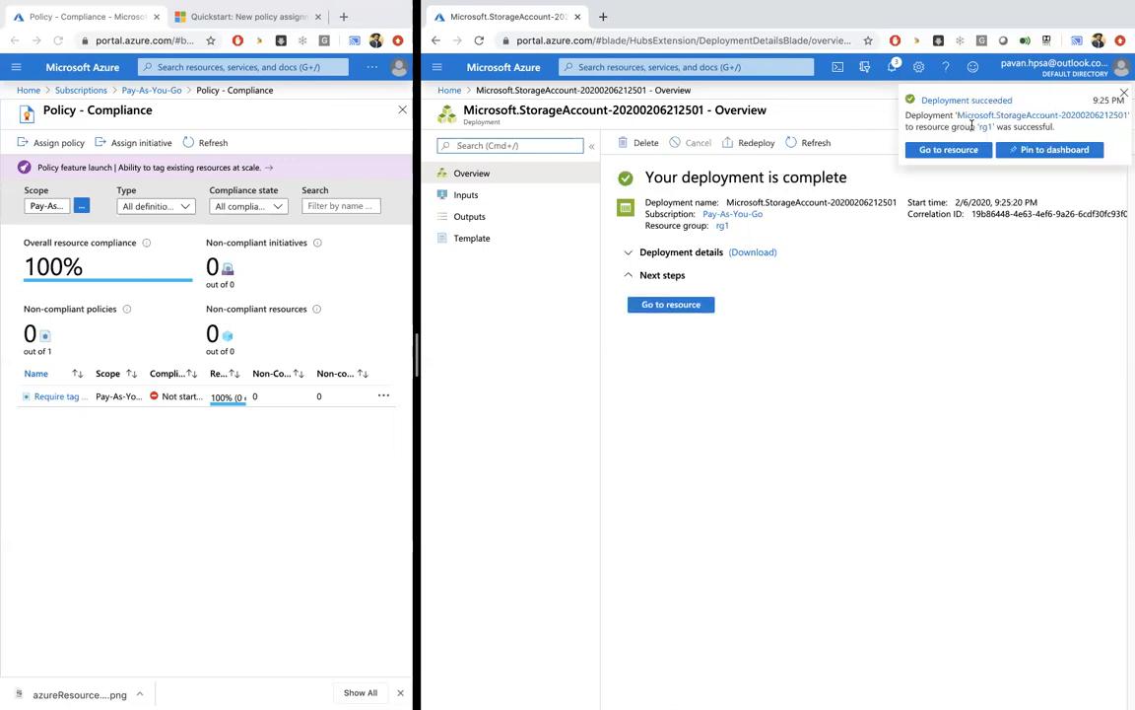
pyautogui.click(962, 154)
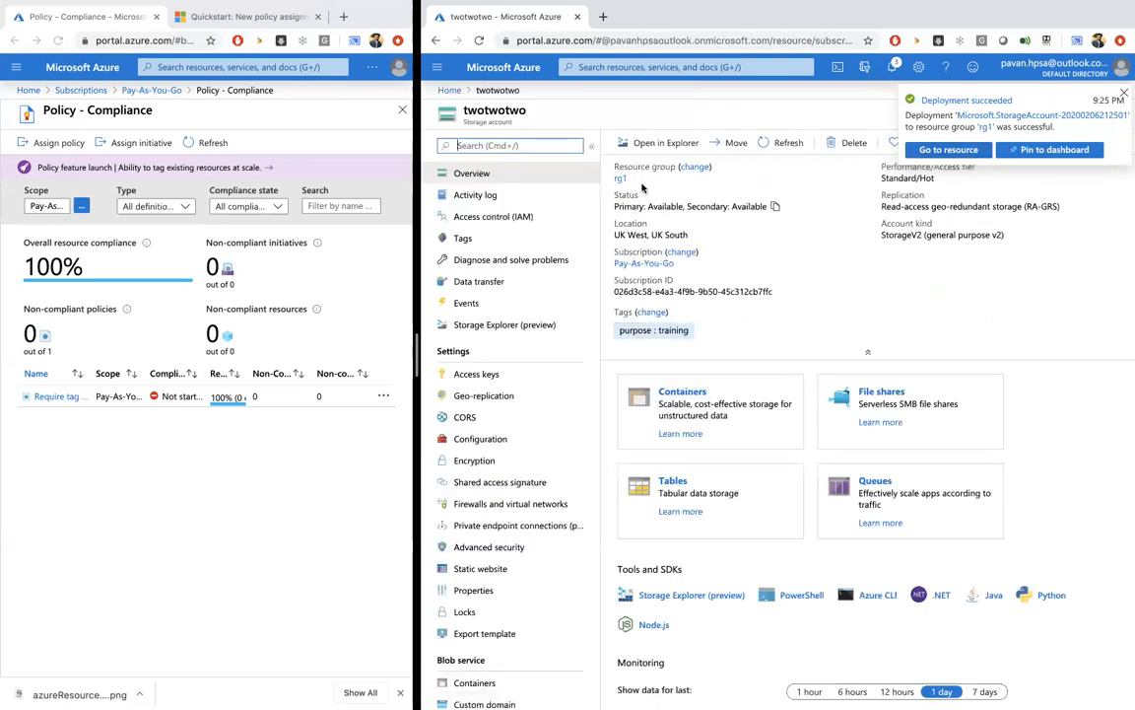
# Widen the policy window and close the Pay-As-You-Go subscription to return to the list of subscriptions.
pyautogui.moveTo(418, 257); pyautogui.dragTo(662, 232)
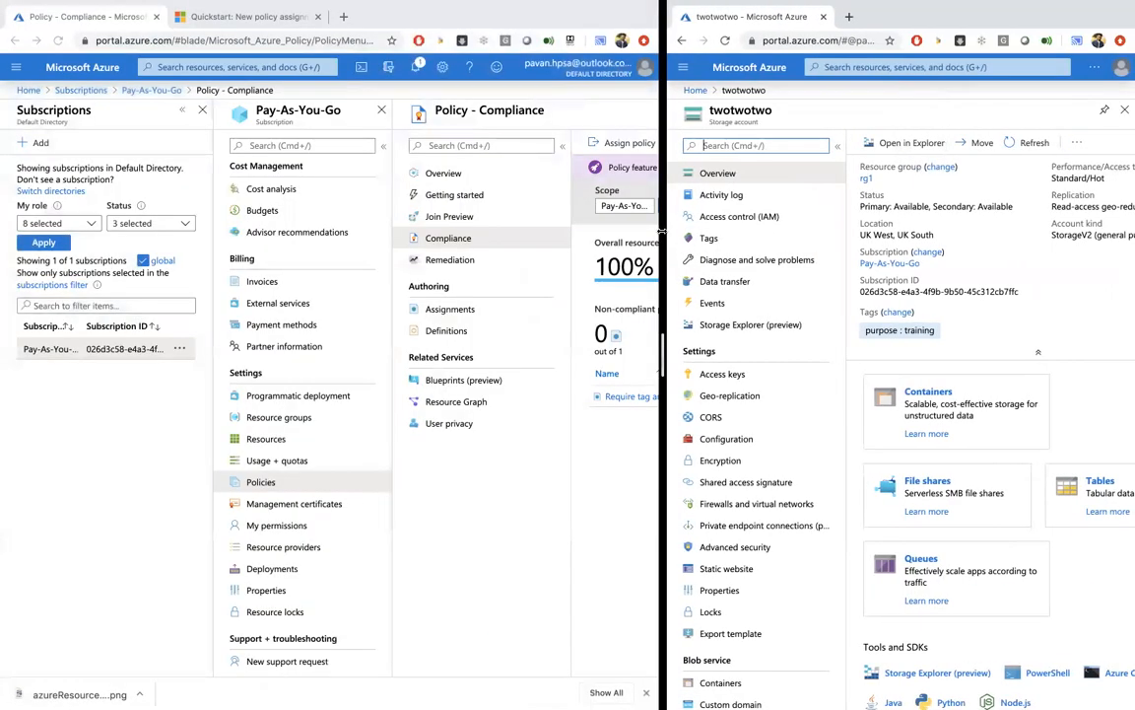
pyautogui.click(381, 109)
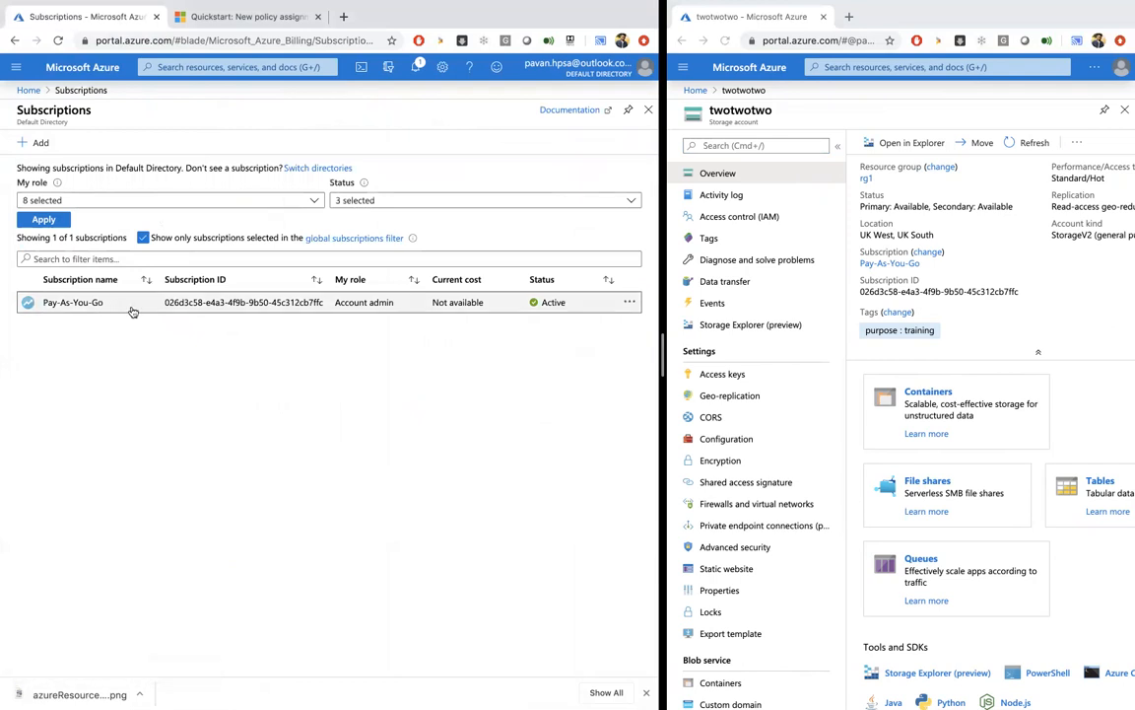